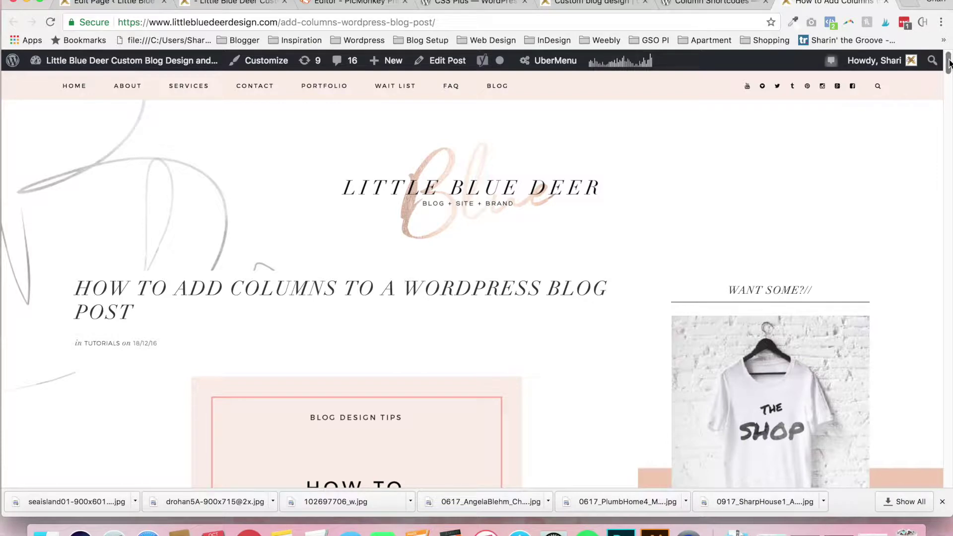
Step: Look over the CSS Plus and Column Shortcodes plugin pages, then return to the columns blog post
mouse_move(949, 65)
left_mouse_down()
mouse_move(948, 84)
mouse_move(949, 70)
left_mouse_up()
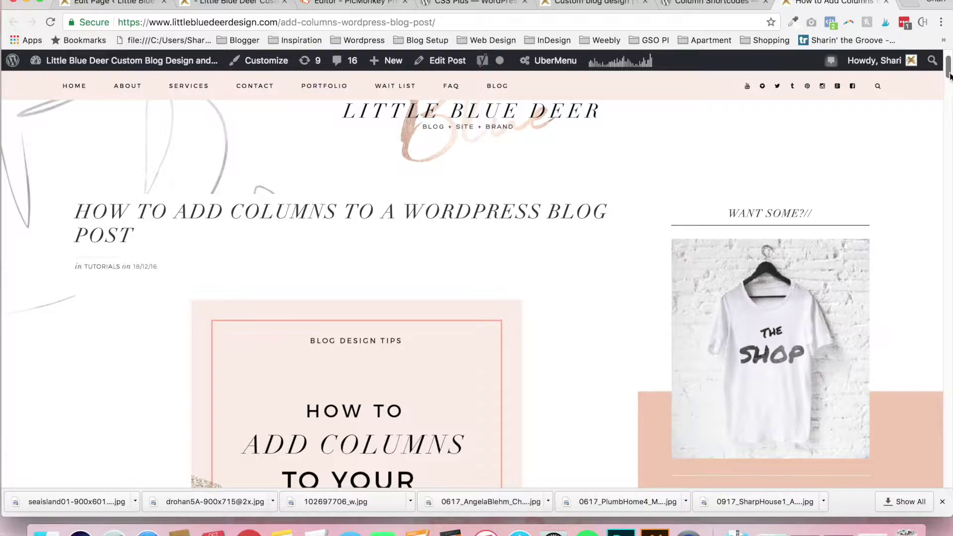
left_click_drag(949, 75, 949, 300)
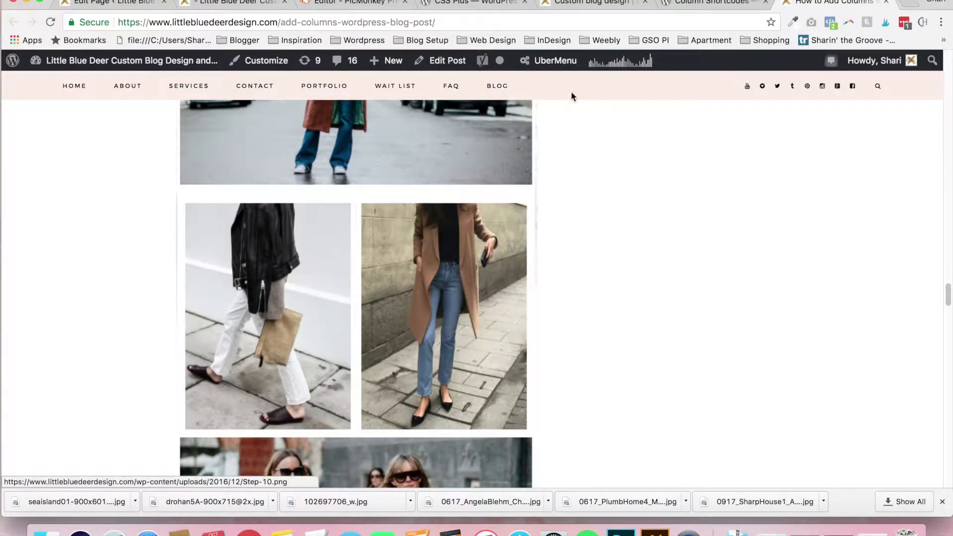
left_click(489, 4)
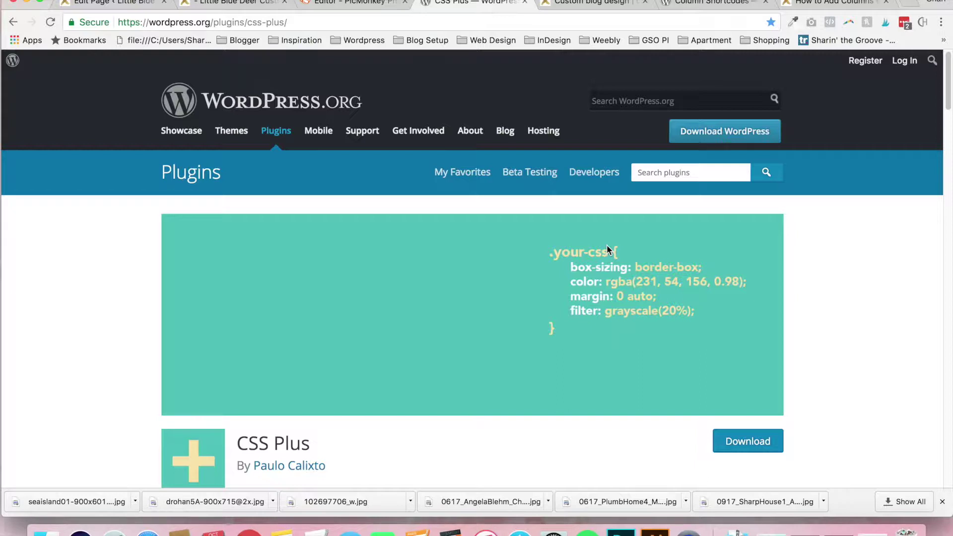
left_click(717, 5)
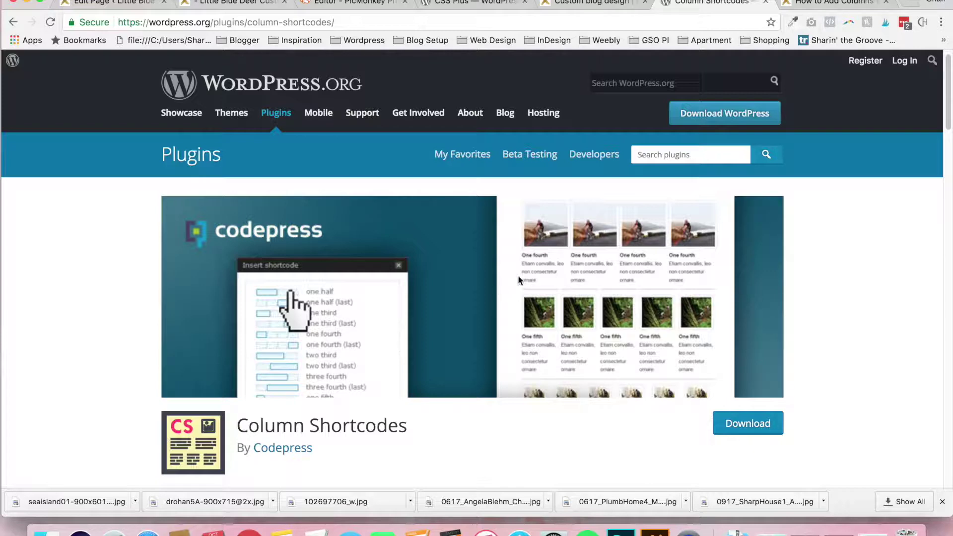
left_click(806, 11)
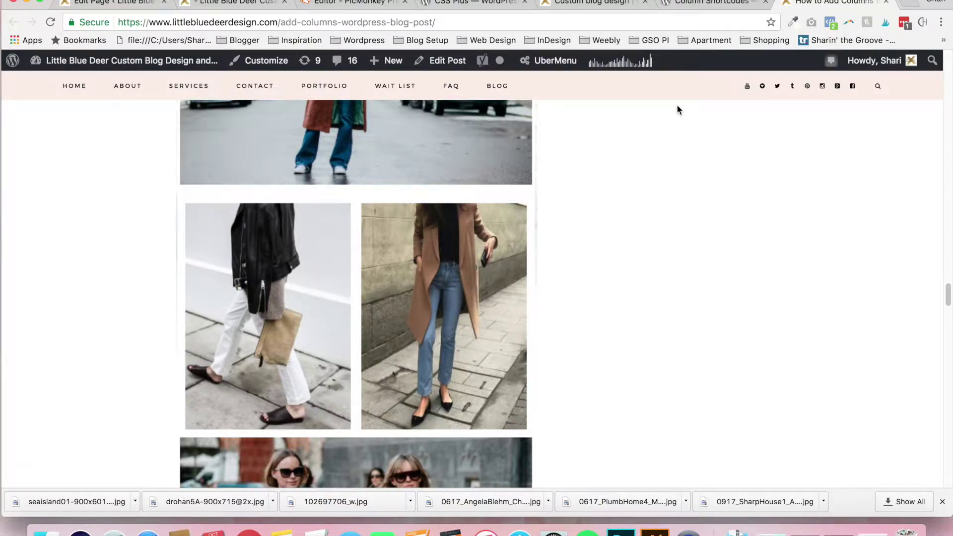
Step: Crop the walking-woman photo in PicMonkey to 500 × 698, trimming its bottom strip
left_click(346, 5)
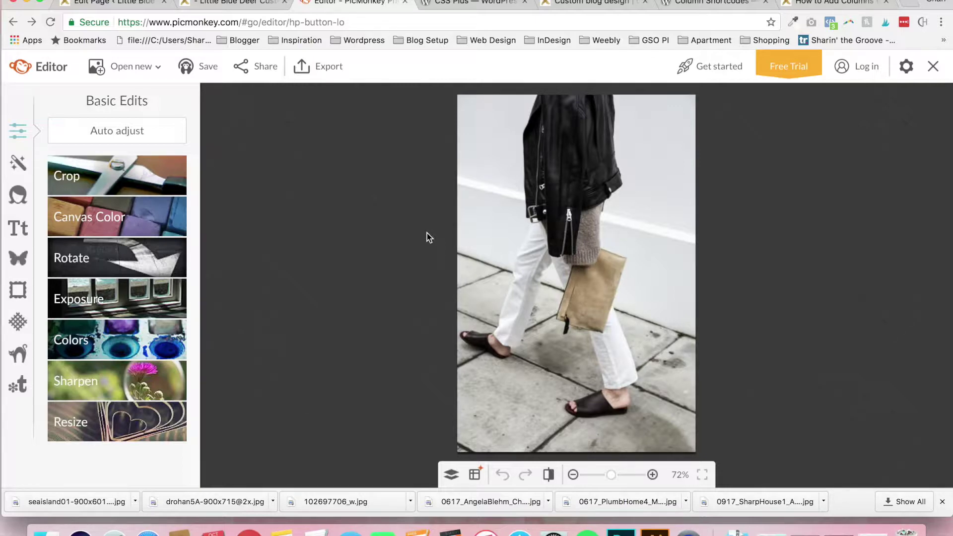
left_click(152, 73)
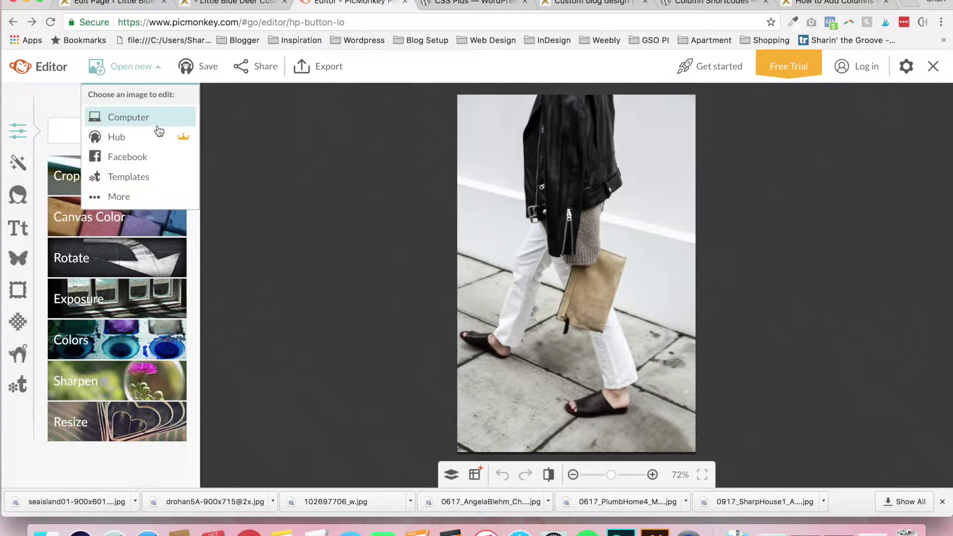
left_click(321, 190)
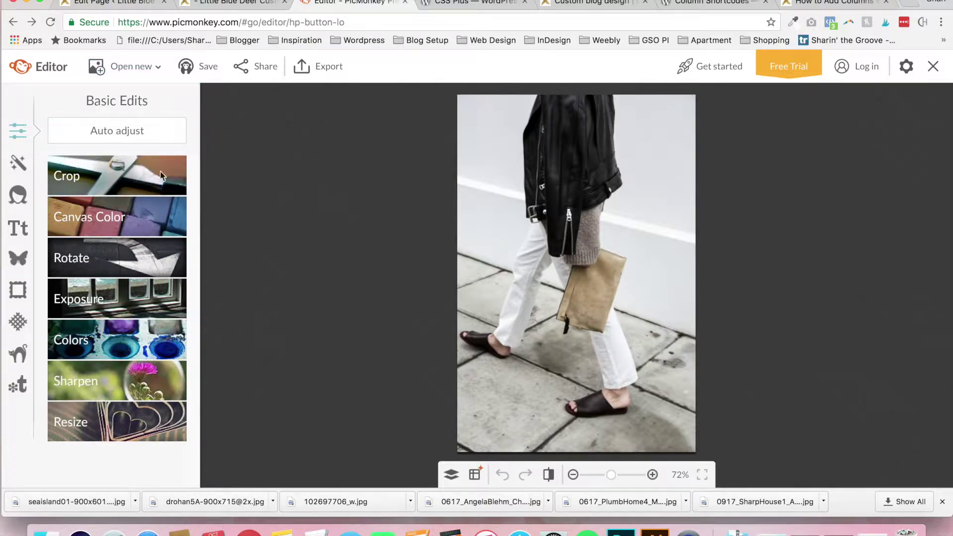
left_click(132, 175)
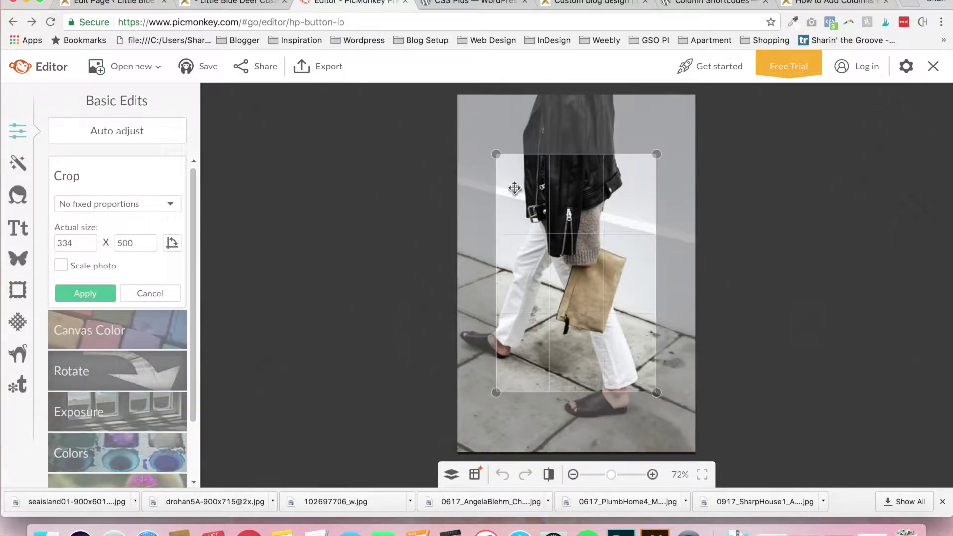
left_click_drag(496, 155, 456, 97)
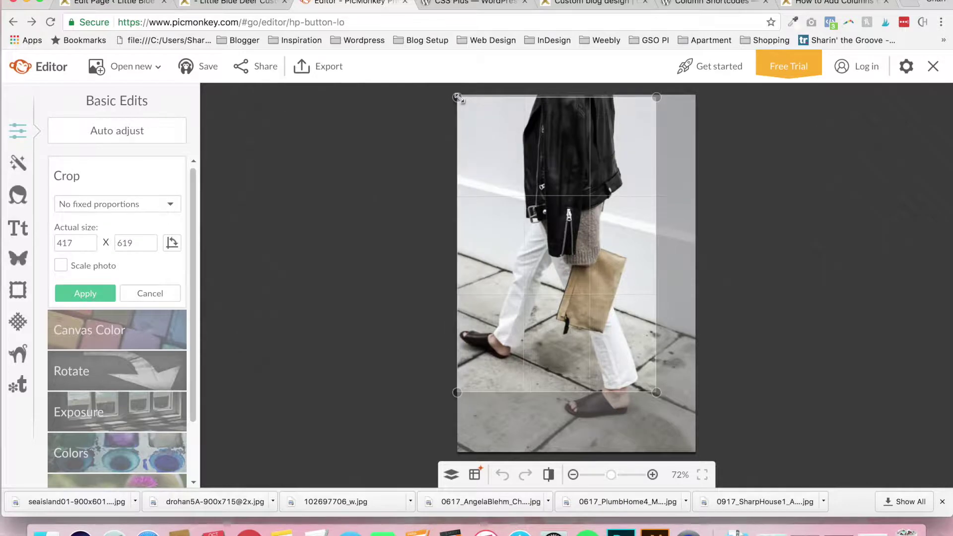
left_click_drag(656, 392, 698, 429)
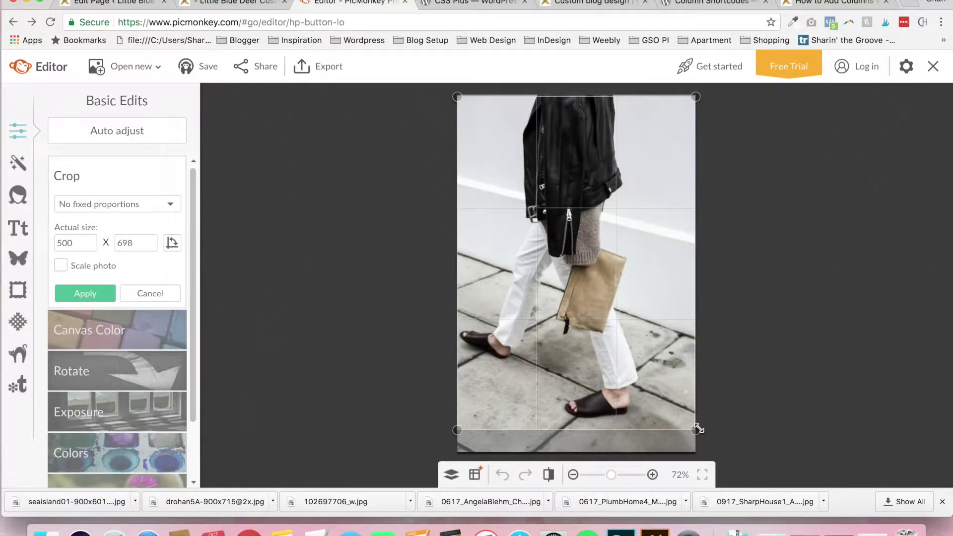
left_click_drag(637, 373, 636, 370)
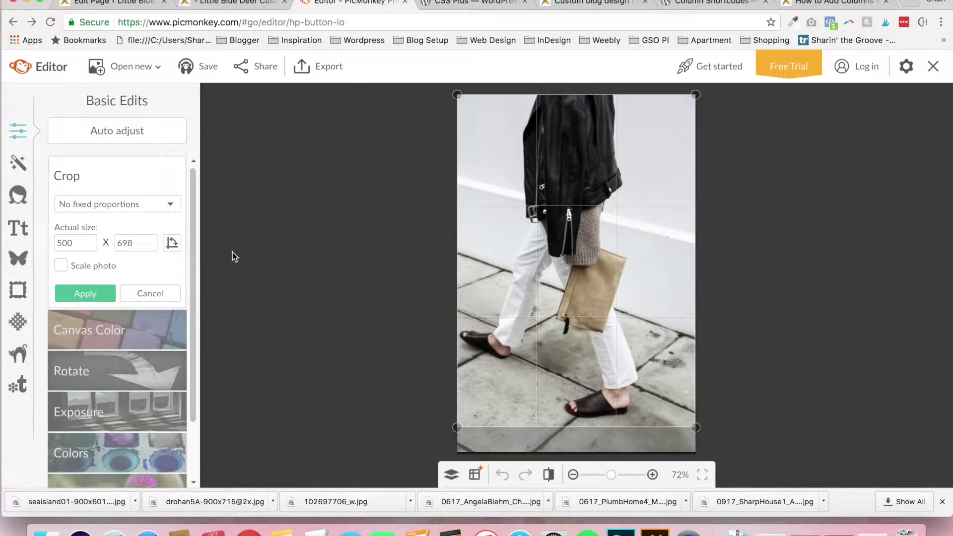
left_click(96, 294)
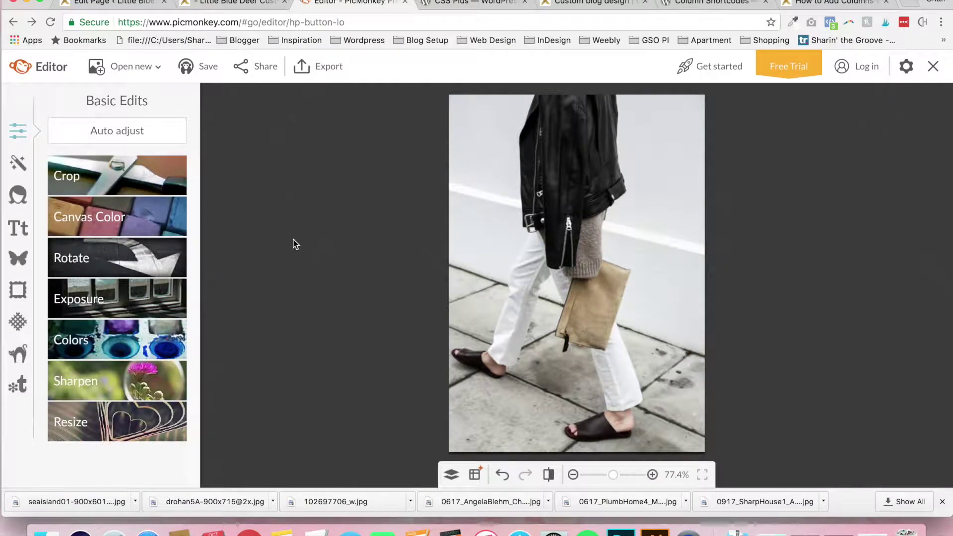
Step: Reopen Crop on the walking-woman photo and select the 334 width value, after checking the blog's paired photos
left_click(139, 181)
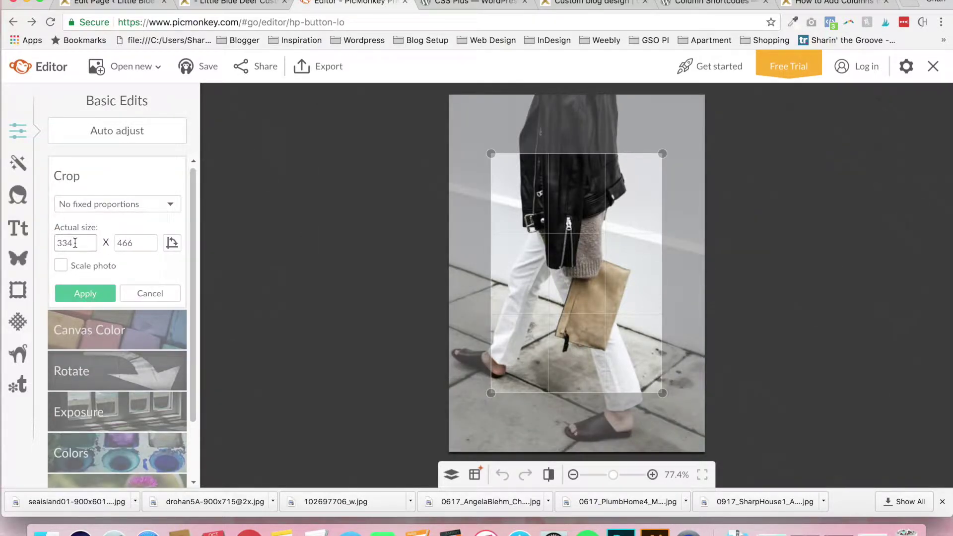
left_click_drag(75, 243, 57, 243)
left_click(791, 6)
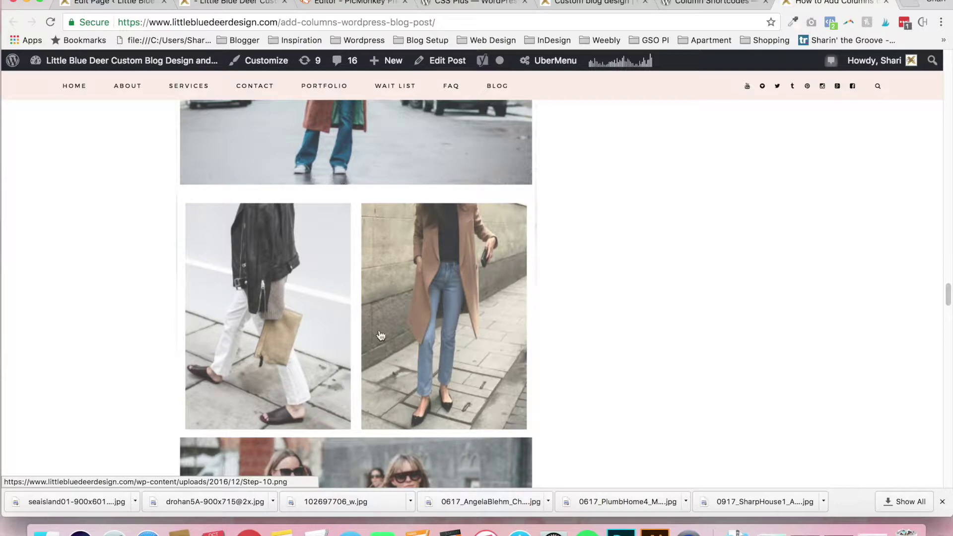
left_click(369, 3)
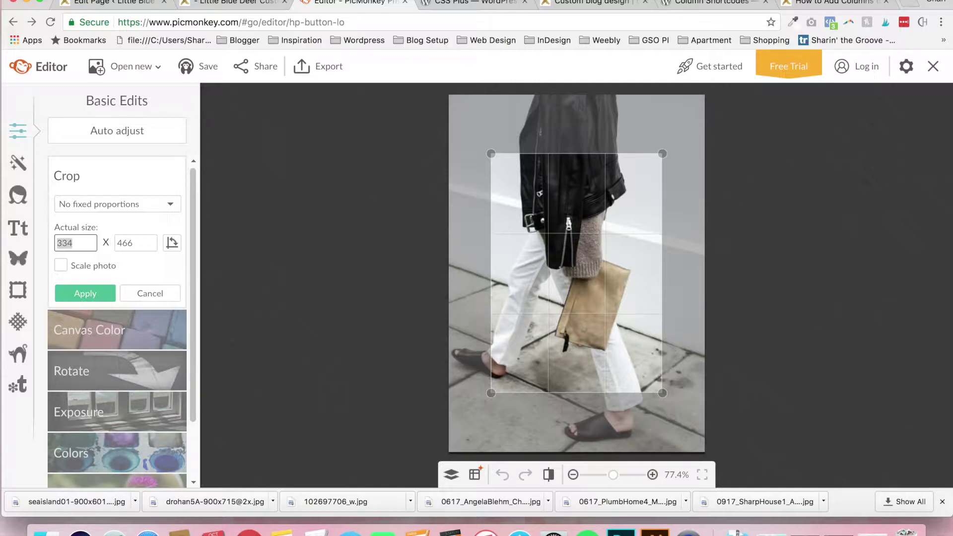
Step: Scroll the WordPress draft page to the blank line between the two street-style photos
left_click(144, 5)
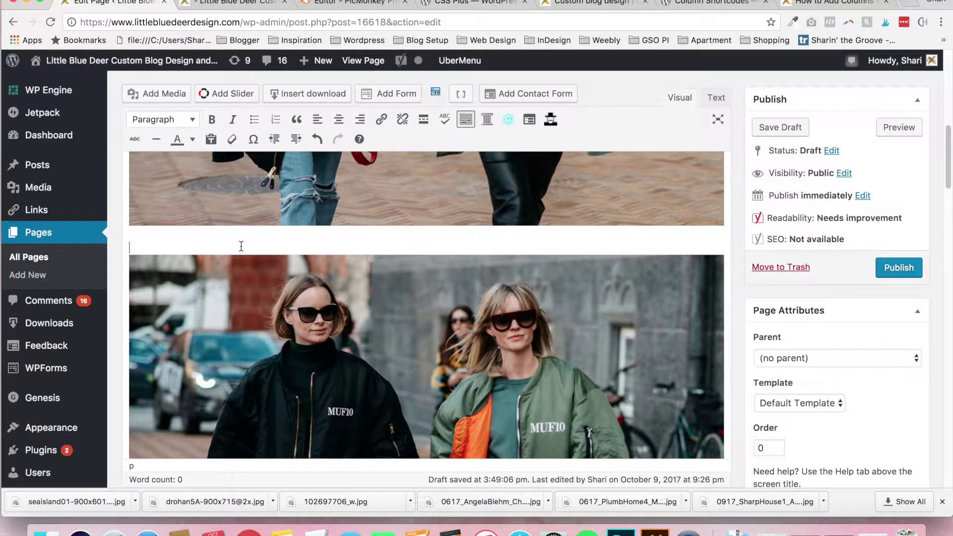
scroll(240, 244, "down", 1)
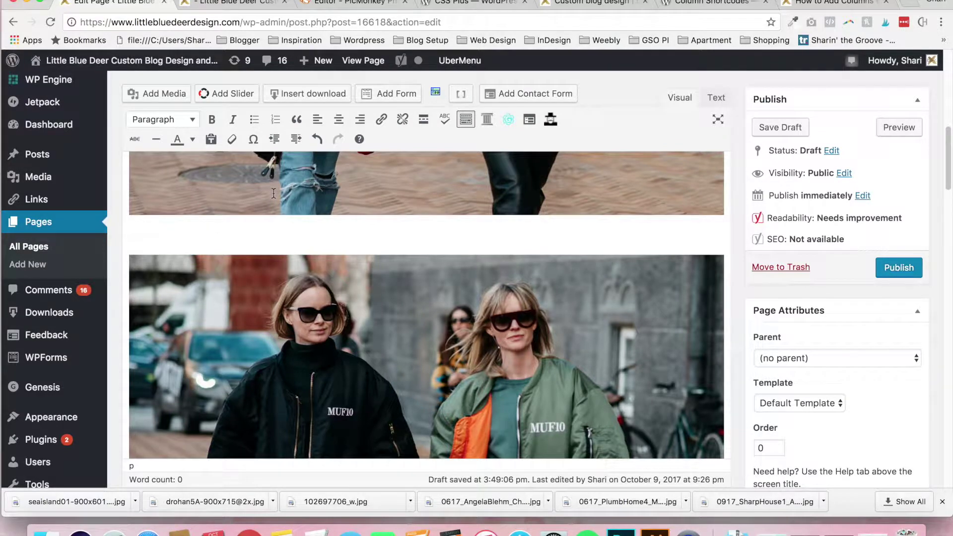
scroll(273, 193, "down", 2)
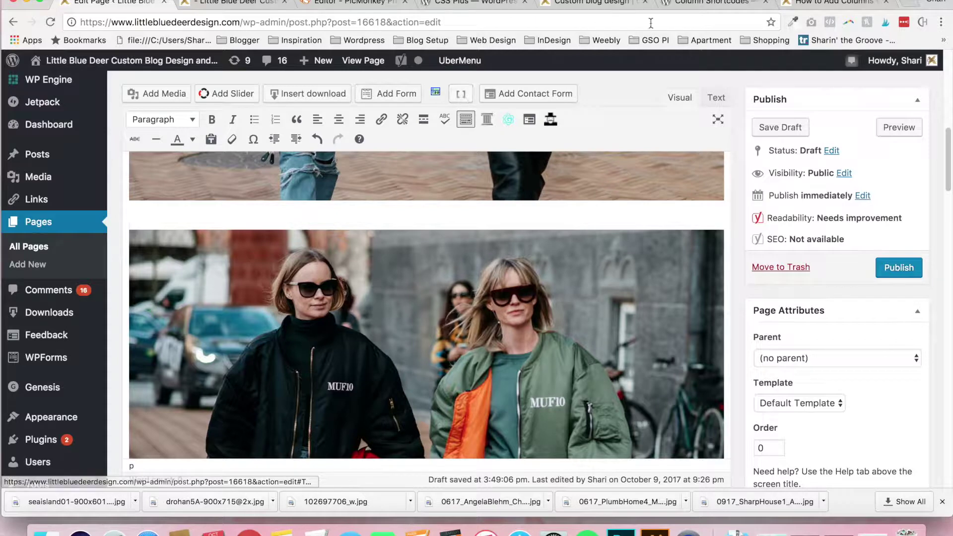
left_click(696, 5)
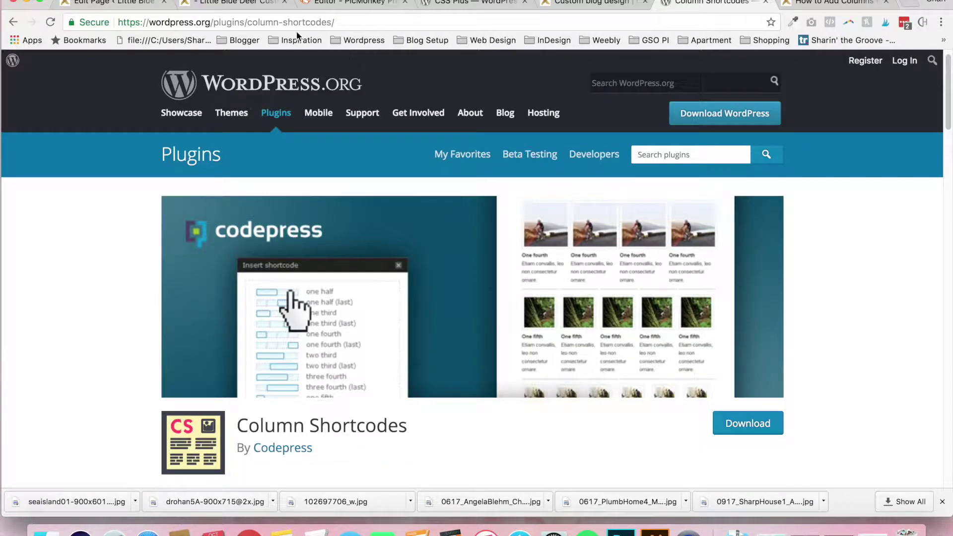
left_click(121, 4)
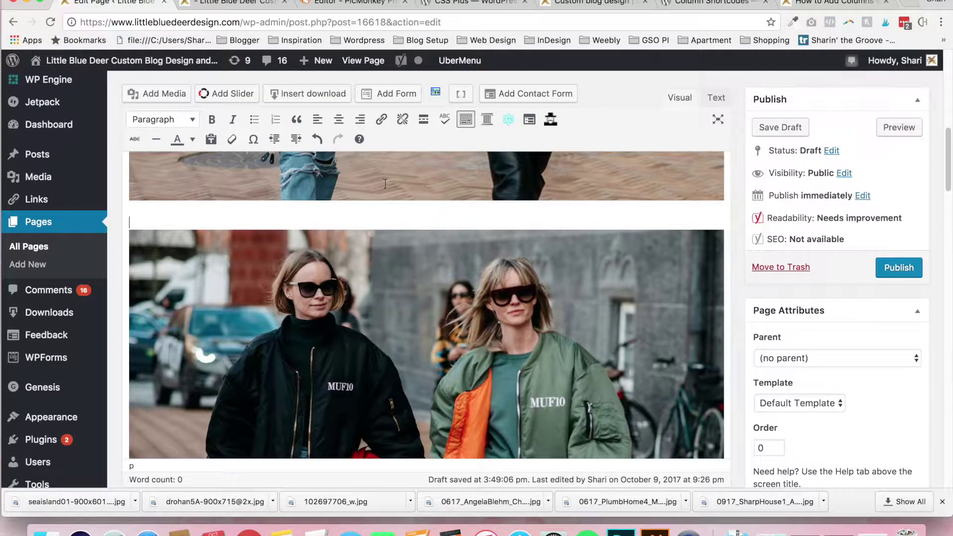
Step: Insert a one_half column shortcode on the blank line and place the camel-coat photo inside it
left_click(464, 97)
left_click(465, 97)
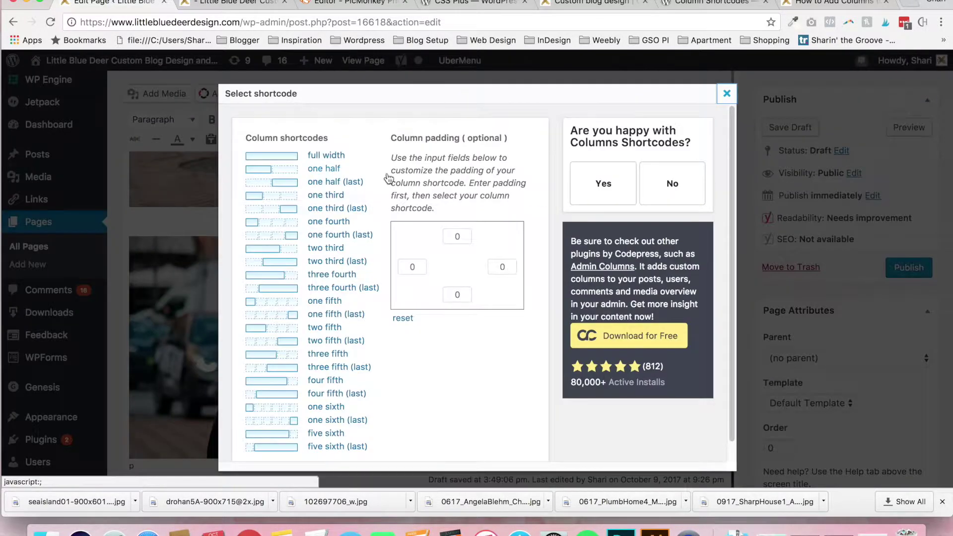
left_click(328, 168)
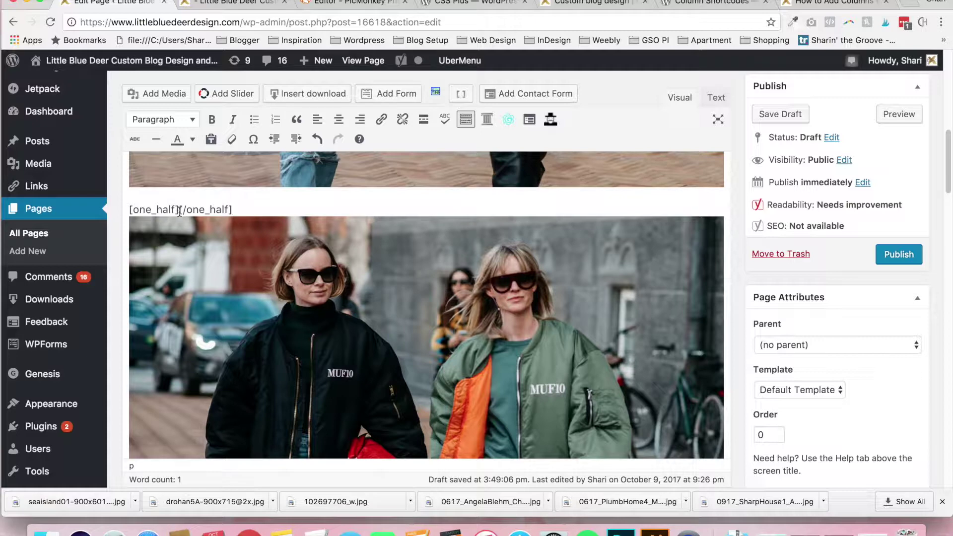
left_click(179, 210)
left_click(179, 101)
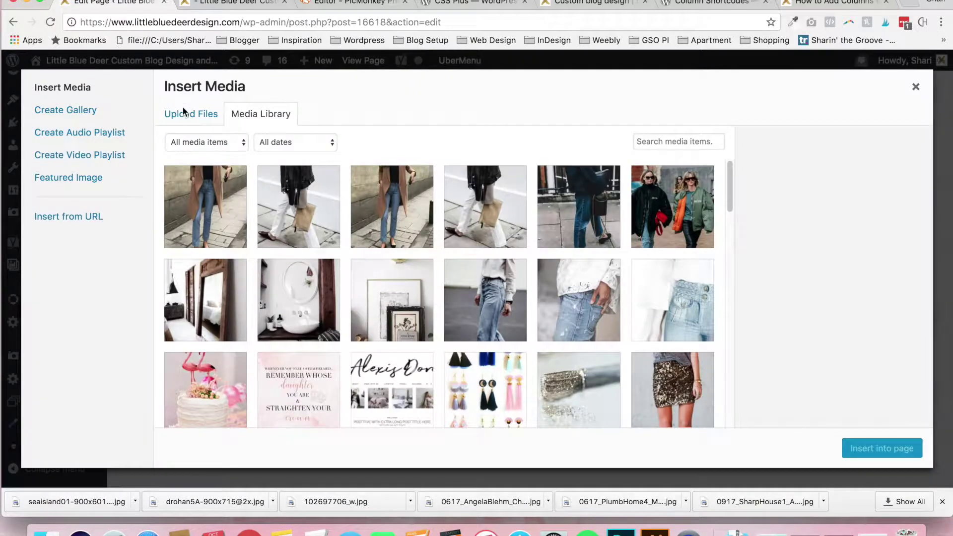
left_click(215, 207)
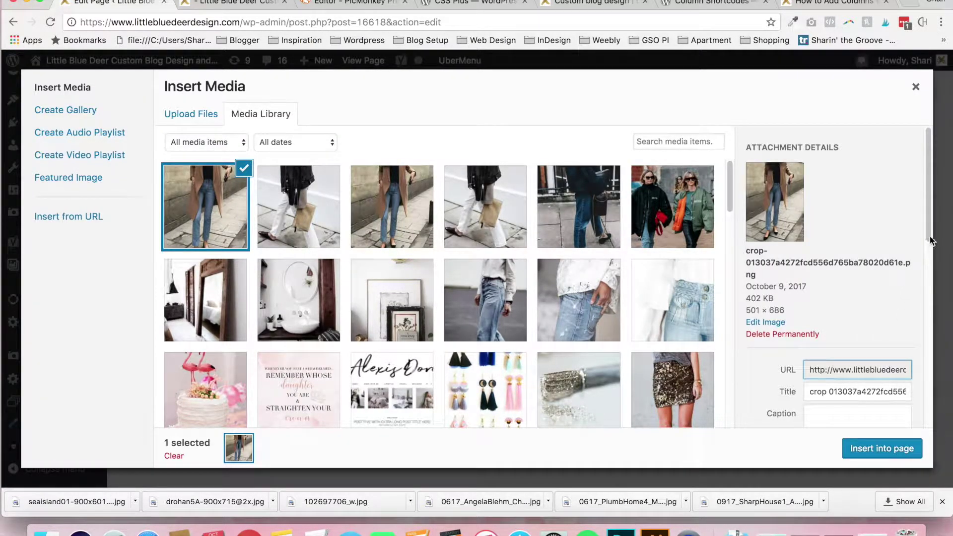
scroll(931, 242, "down", 10)
left_click(904, 449)
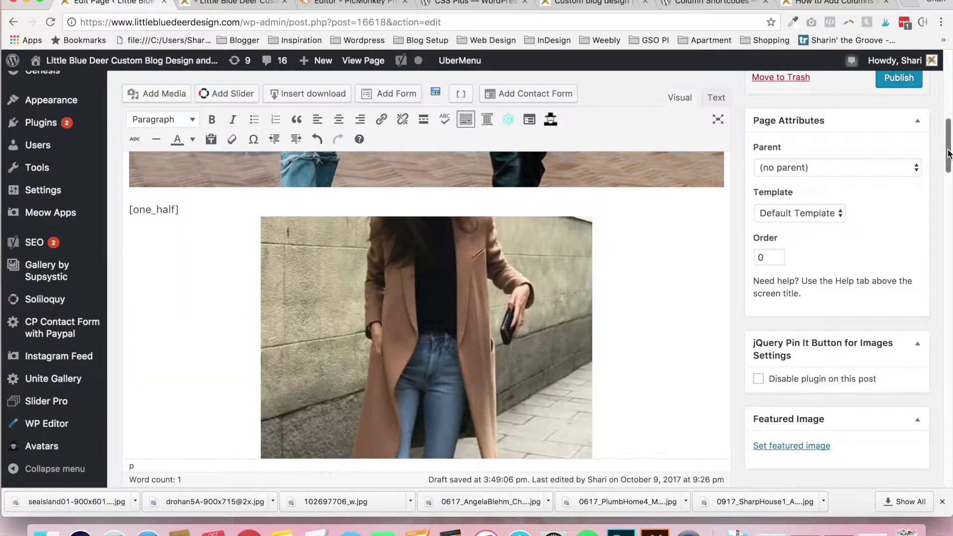
left_click_drag(948, 154, 948, 195)
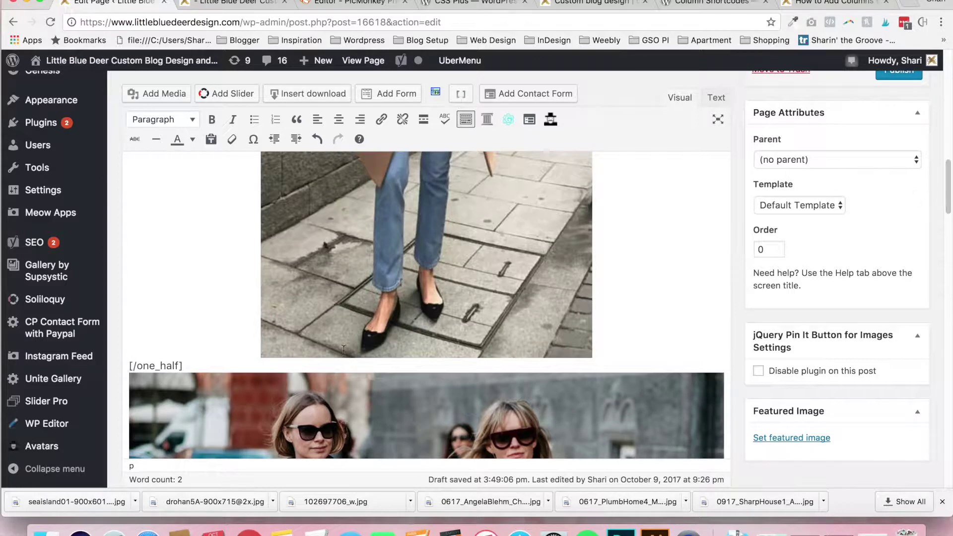
Step: Add a second one_half column holding the white-trousers photo after the first, then preview the page
left_click(208, 364)
left_click(462, 98)
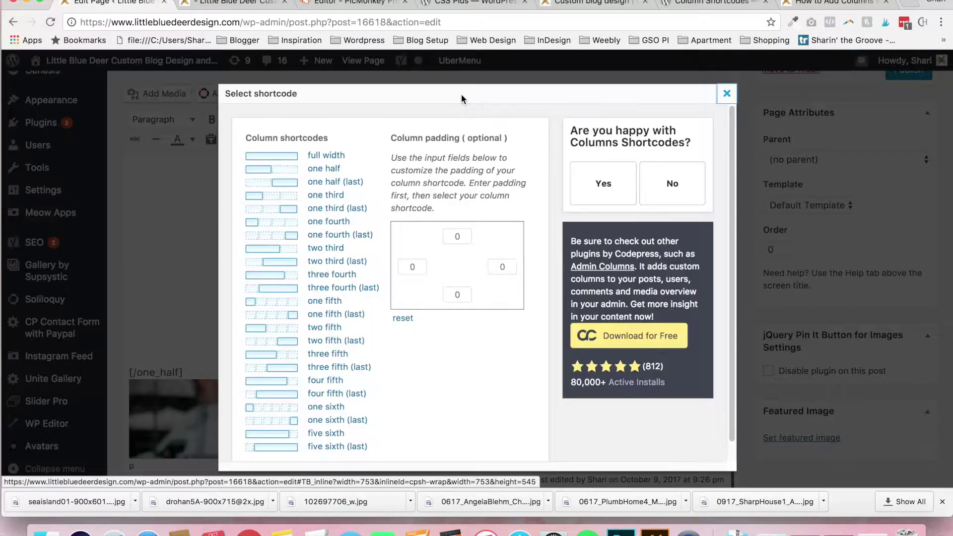
left_click(331, 169)
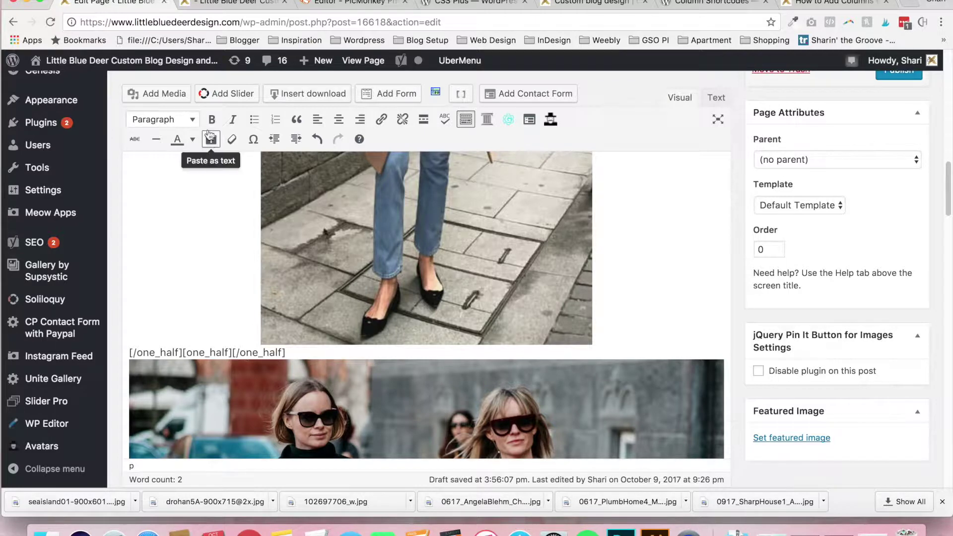
left_click(171, 93)
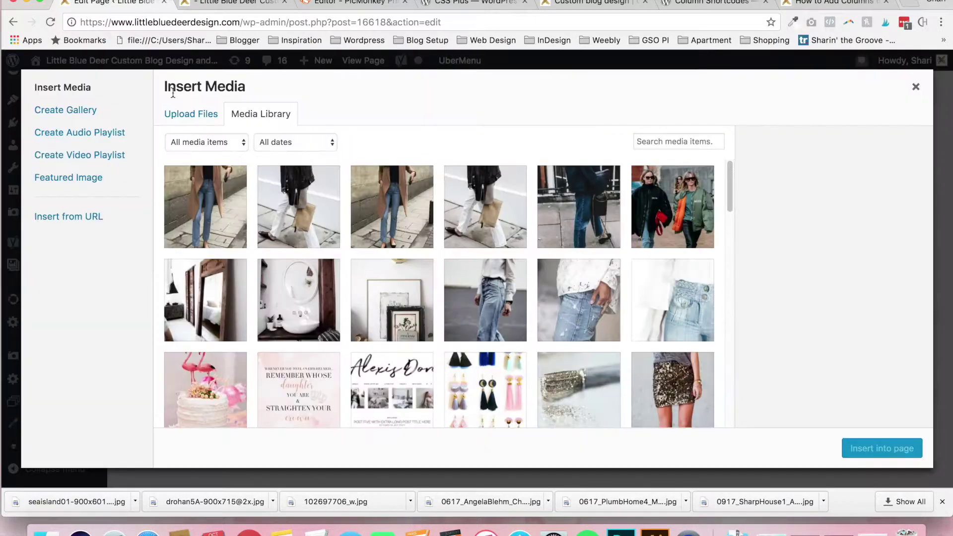
left_click(305, 208)
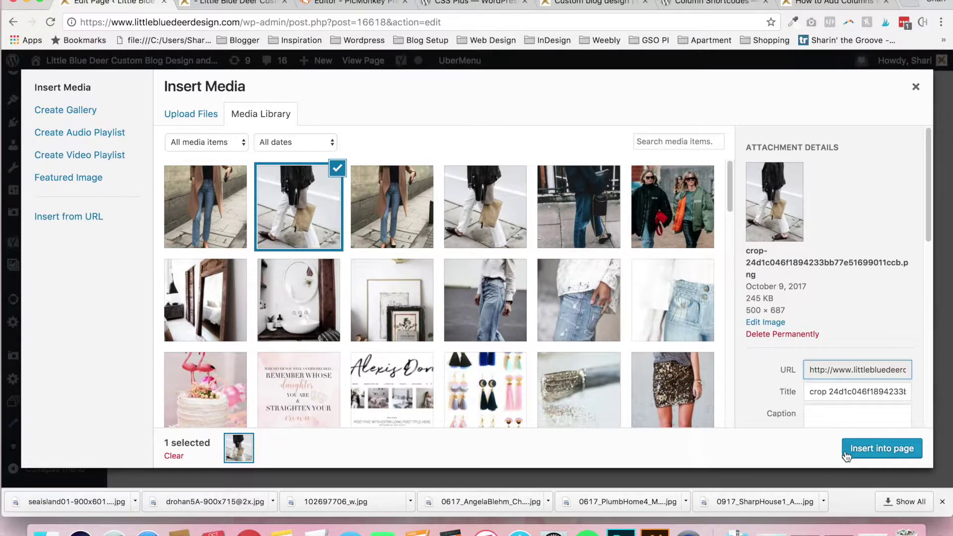
left_click(845, 450)
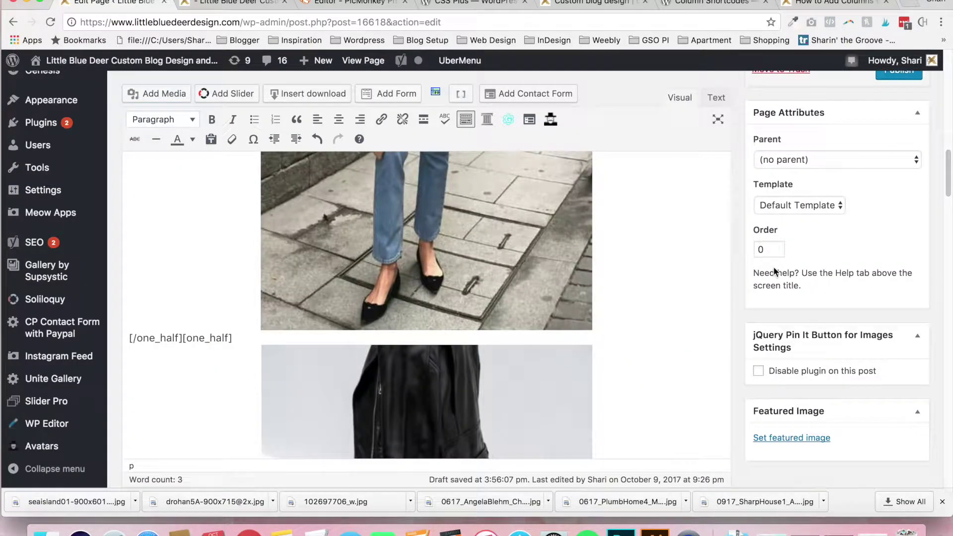
scroll(773, 270, "up", 5)
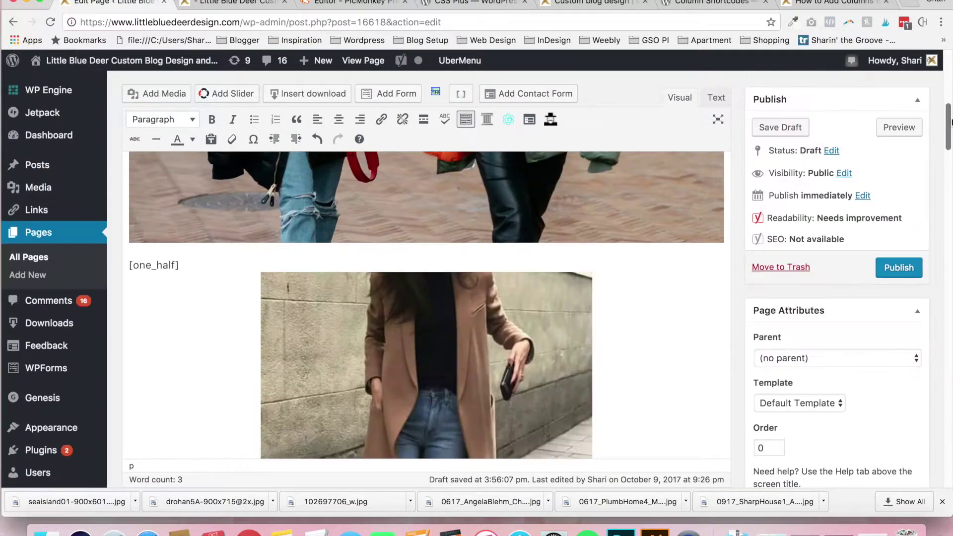
left_click(908, 128)
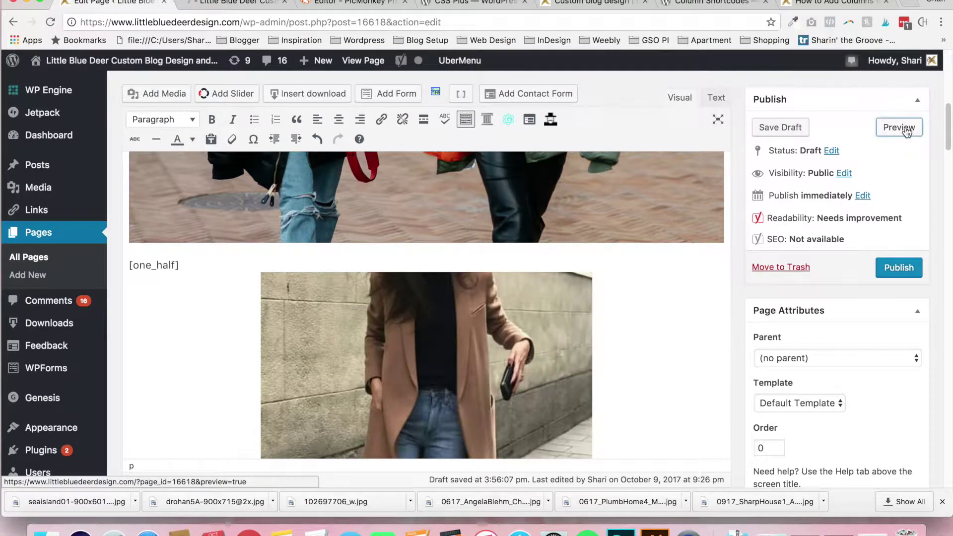
Step: Check the preview showing the camel-coat and white-trousers photos side by side in two columns
left_click(258, 4)
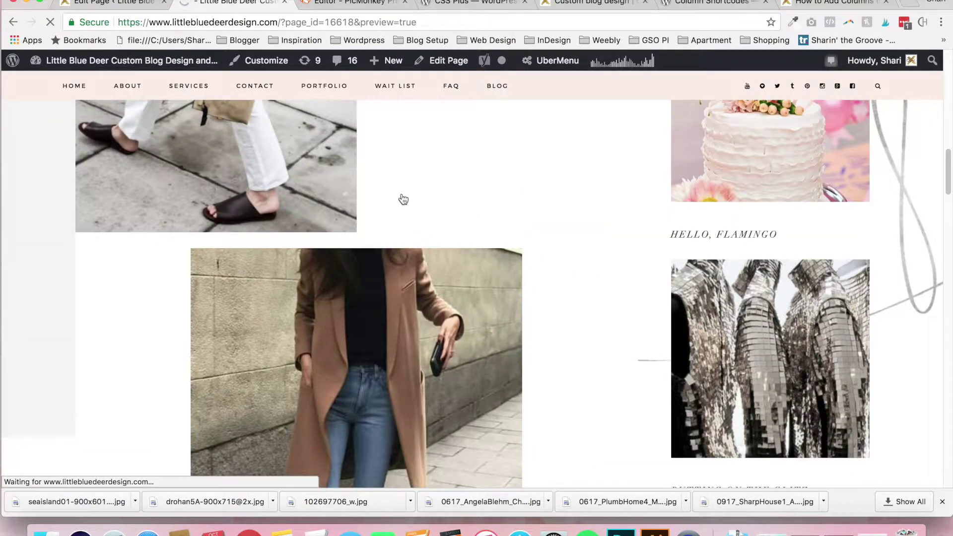
scroll(238, 179, "down", 2)
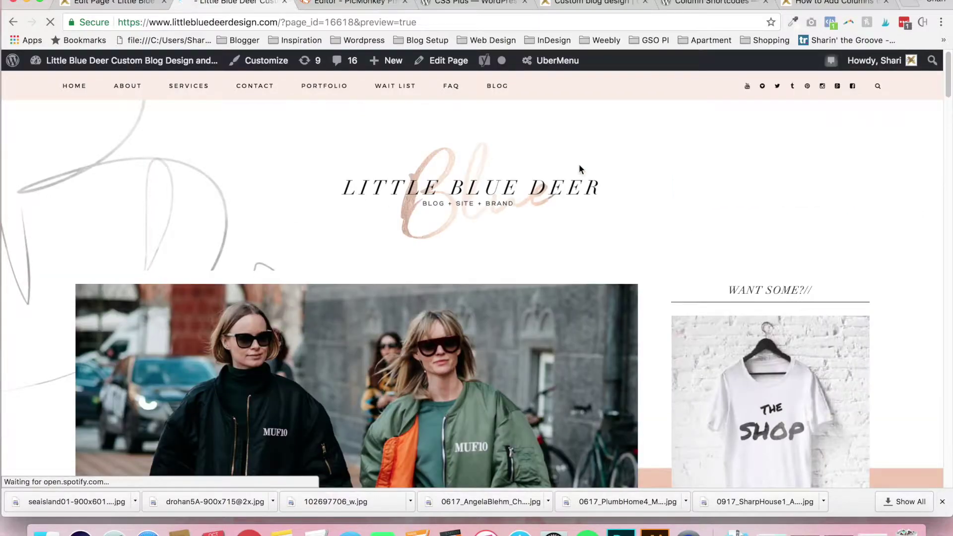
left_click_drag(946, 87, 946, 144)
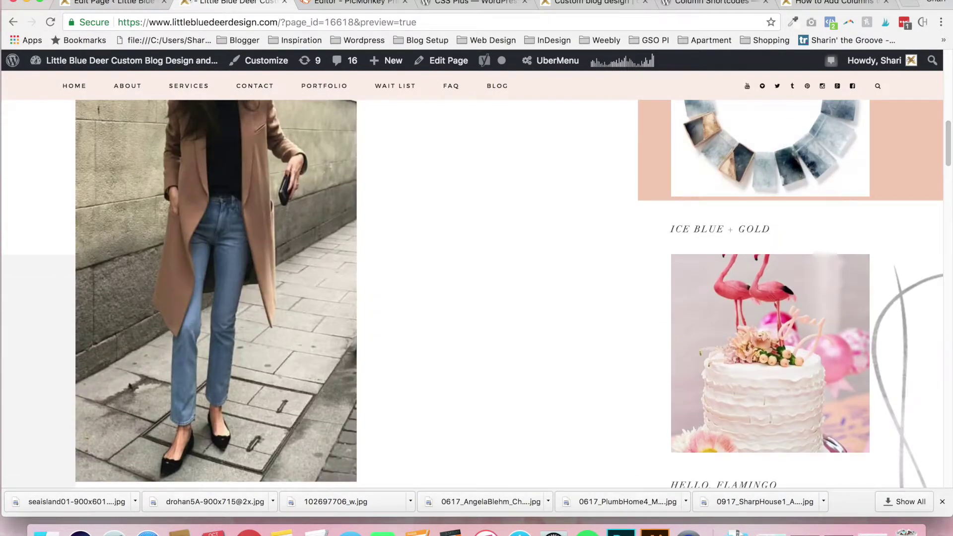
left_click(135, 5)
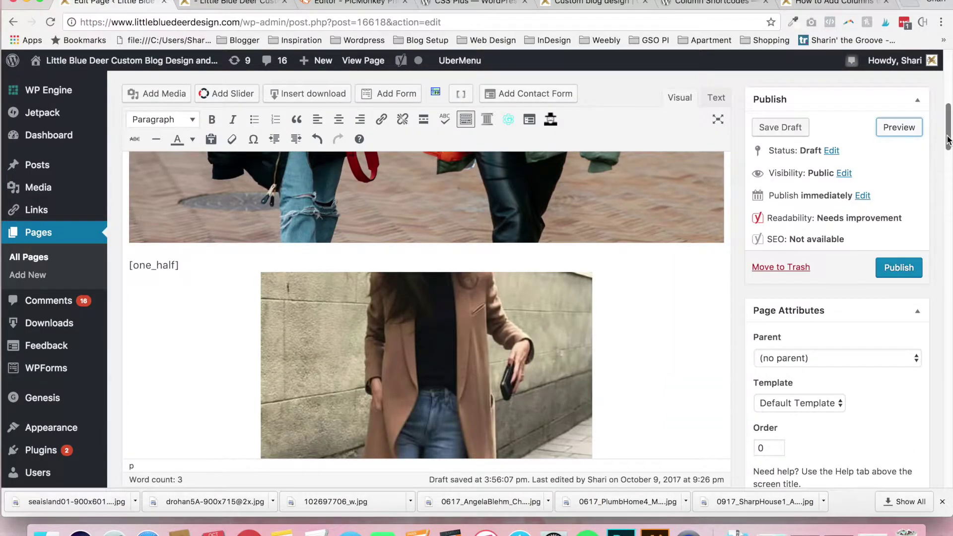
mouse_move(948, 142)
left_mouse_down()
mouse_move(947, 235)
mouse_move(946, 140)
left_mouse_up()
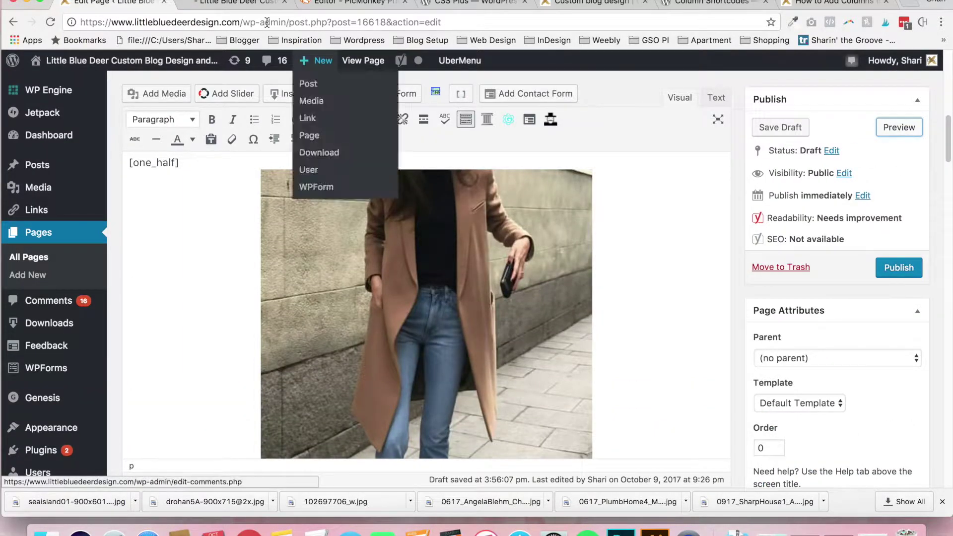
left_click(250, 3)
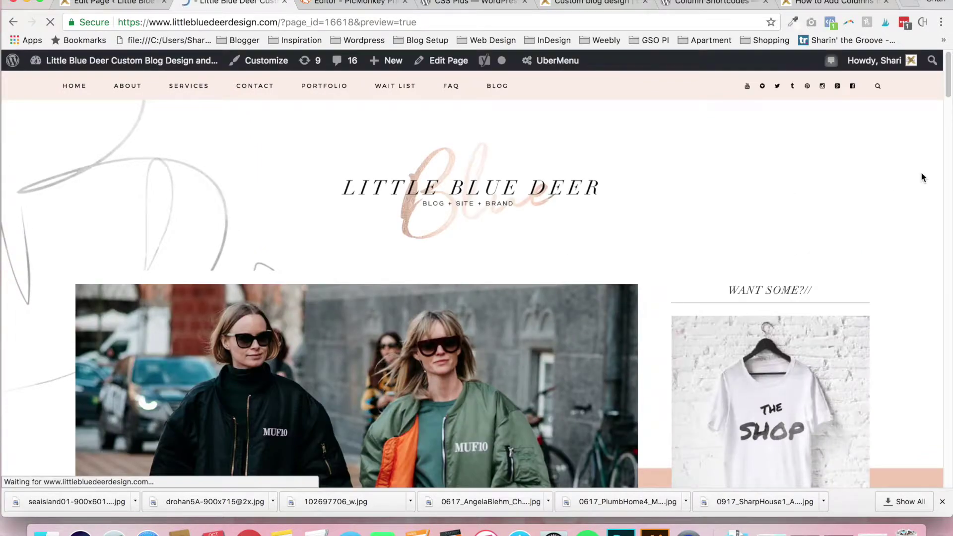
left_click_drag(946, 91, 945, 166)
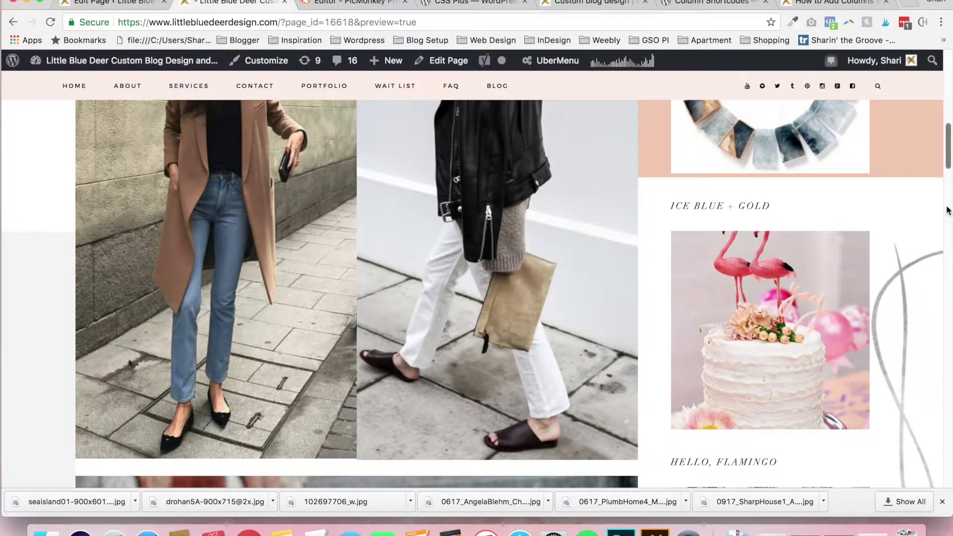
mouse_move(947, 157)
left_mouse_down()
mouse_move(946, 166)
mouse_move(947, 154)
left_mouse_up()
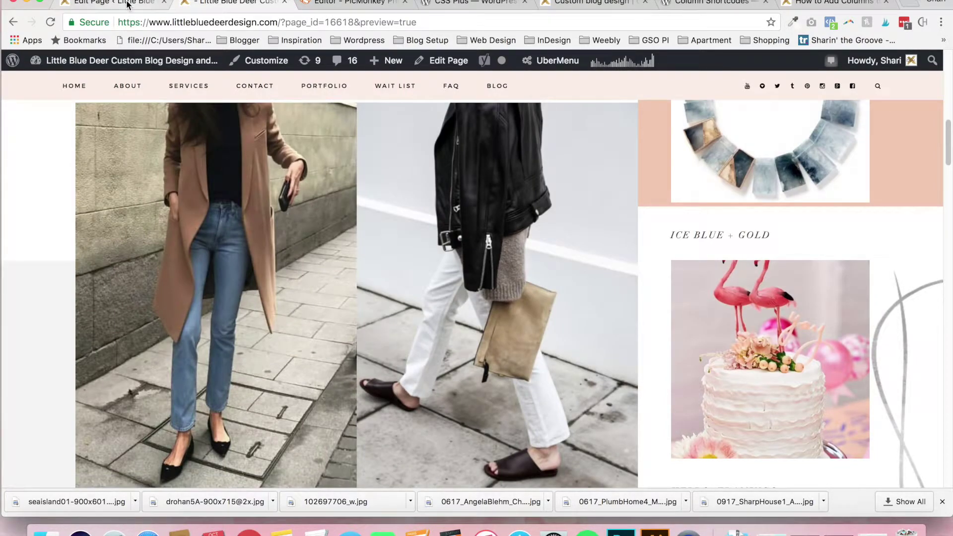
Step: Inspect the page's shortcode markup in the Text view, then return to the Visual view
left_click(128, 5)
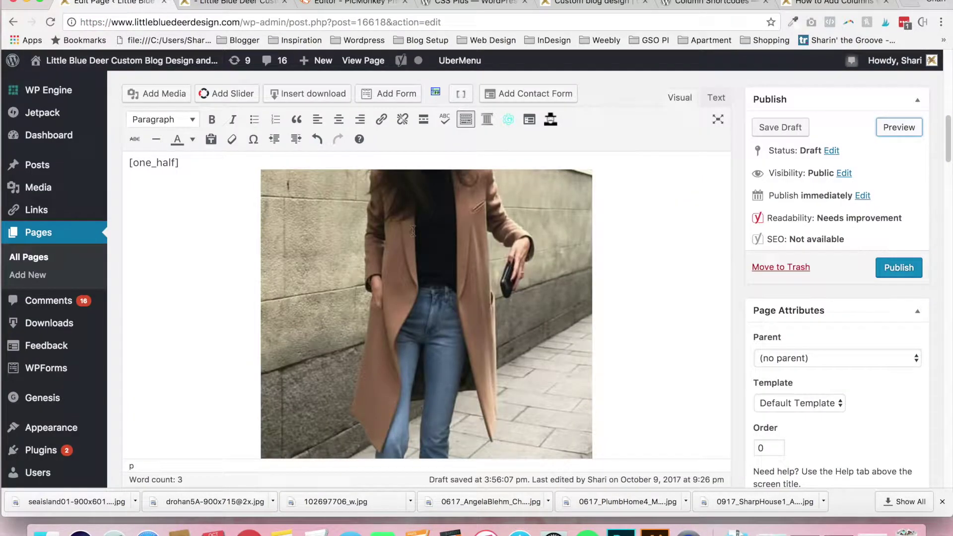
left_click(471, 257)
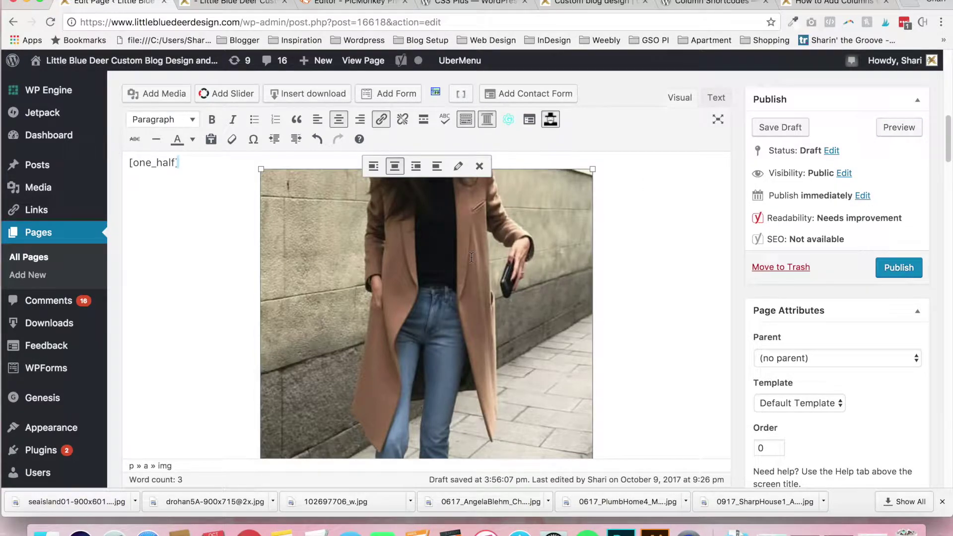
left_click(716, 98)
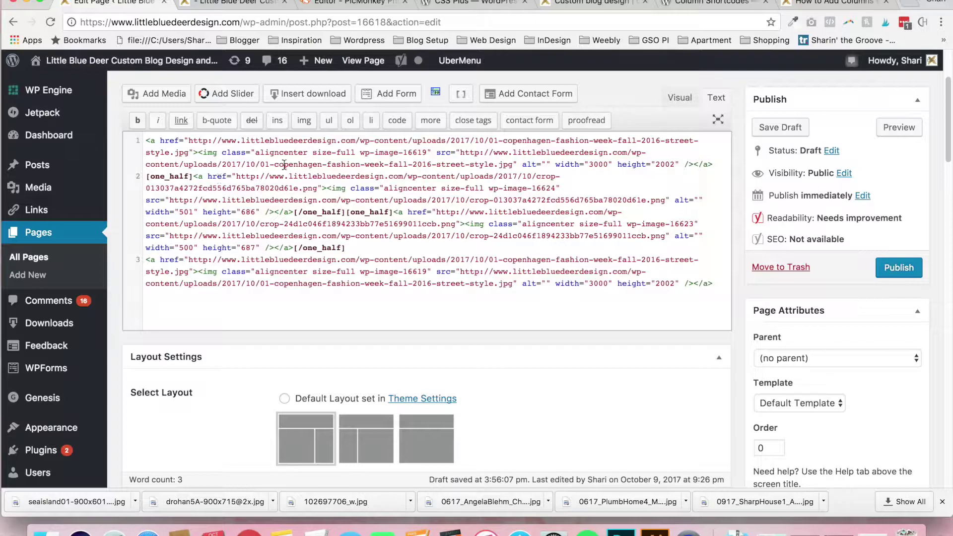
left_click(693, 99)
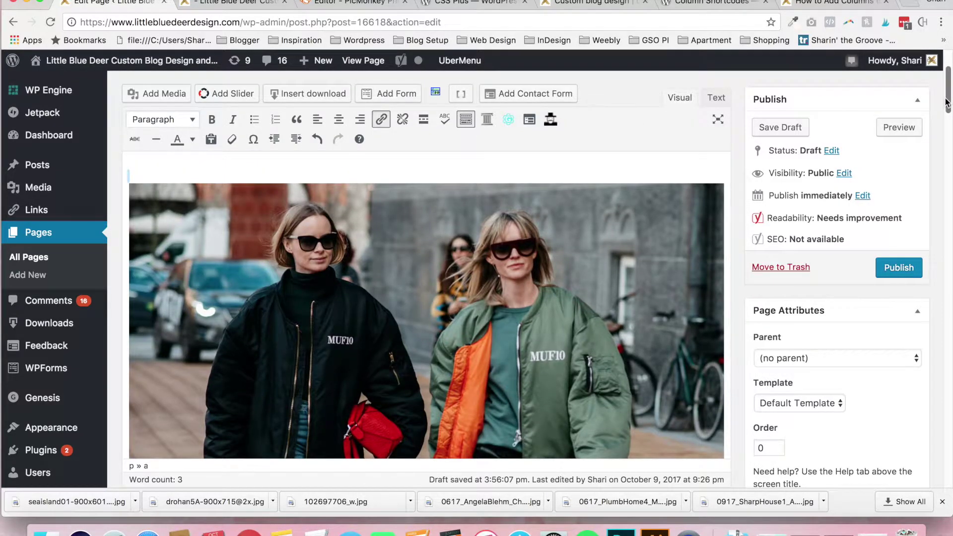
left_click_drag(948, 102, 938, 244)
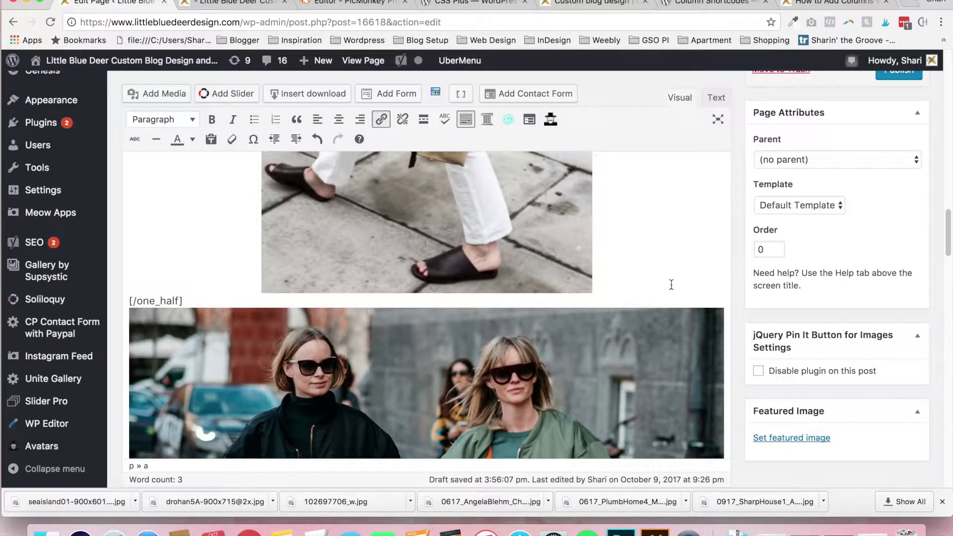
Step: Add a new empty line below the closing [/one_half] tag
left_click(187, 300)
scroll(186, 301, "down", 1)
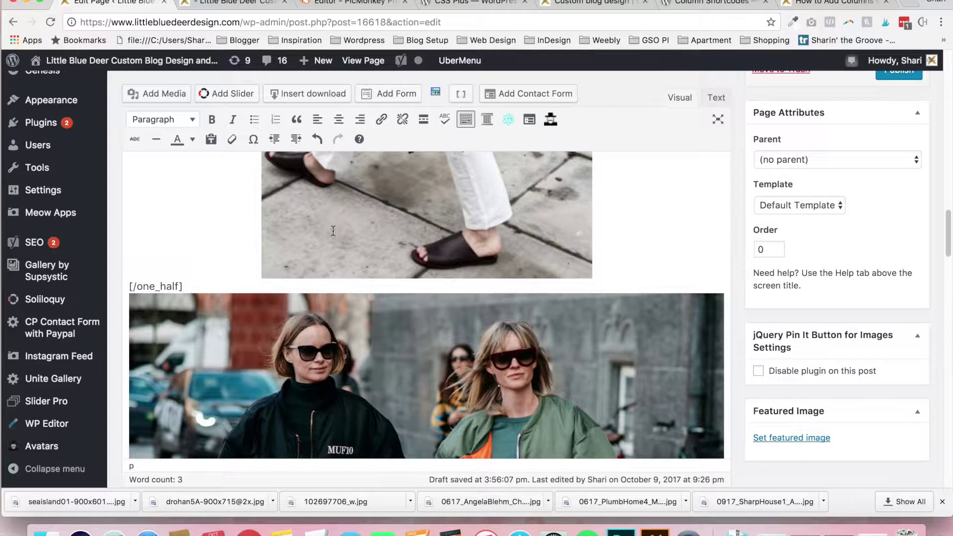
key("Return")
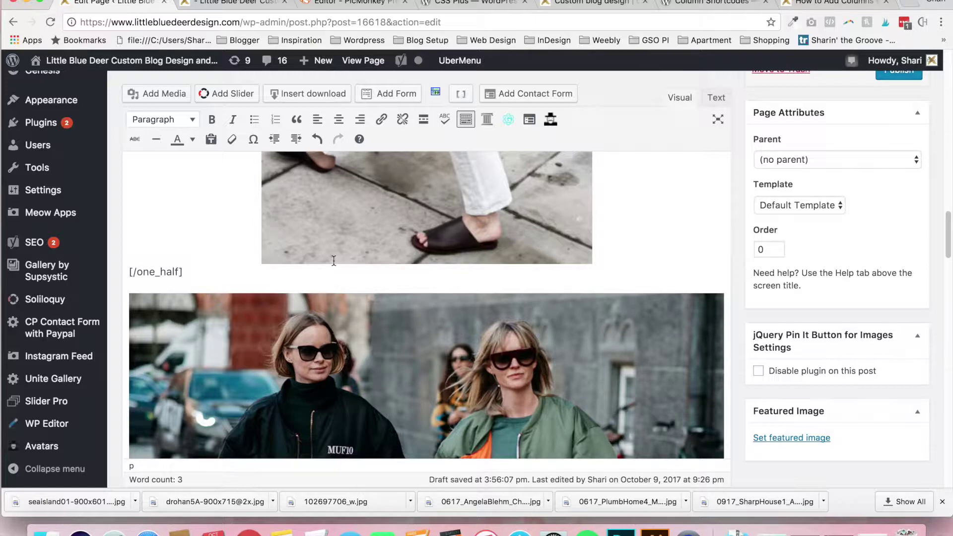
key("Return")
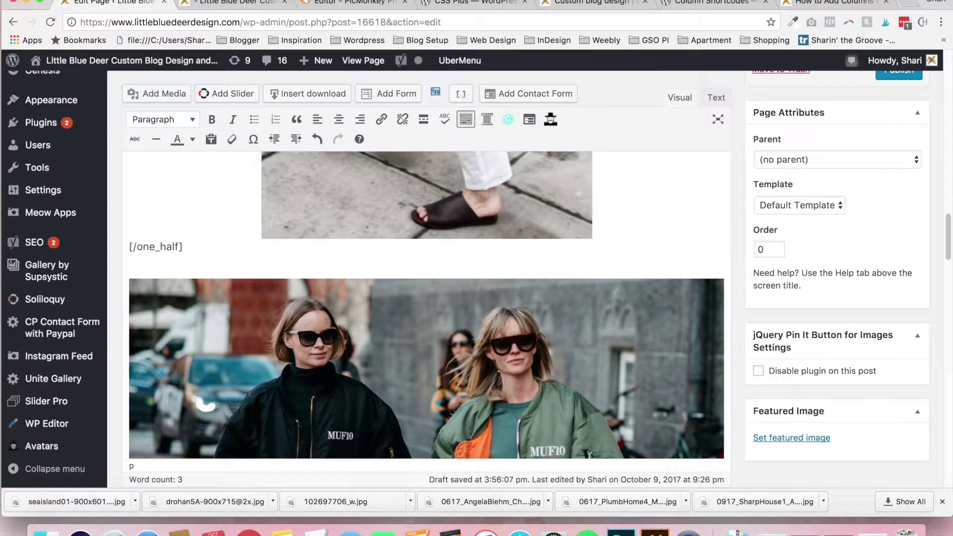
key("BackSpace")
key("shift+Return")
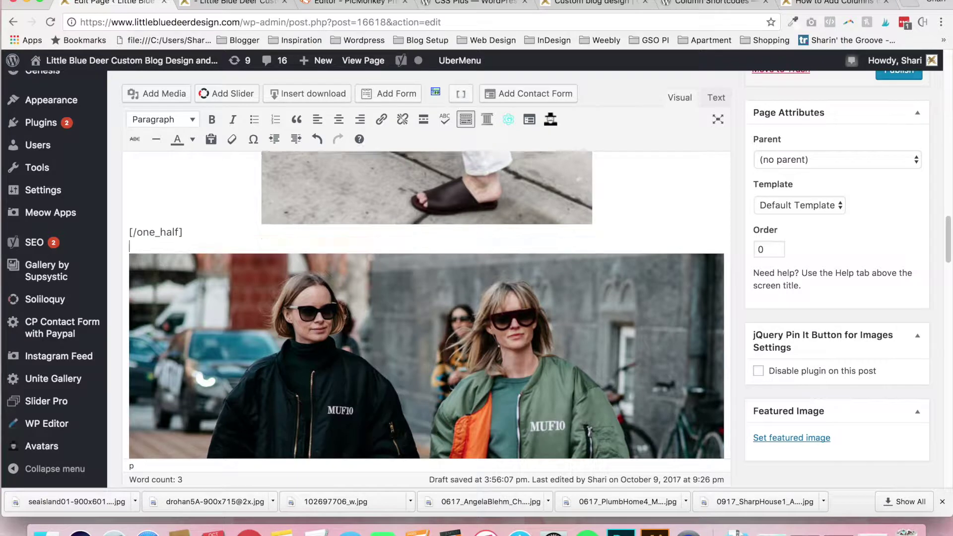
left_click(461, 96)
Step: Insert another one_half column below the first pair and delete its stray closing tag
left_click(311, 168)
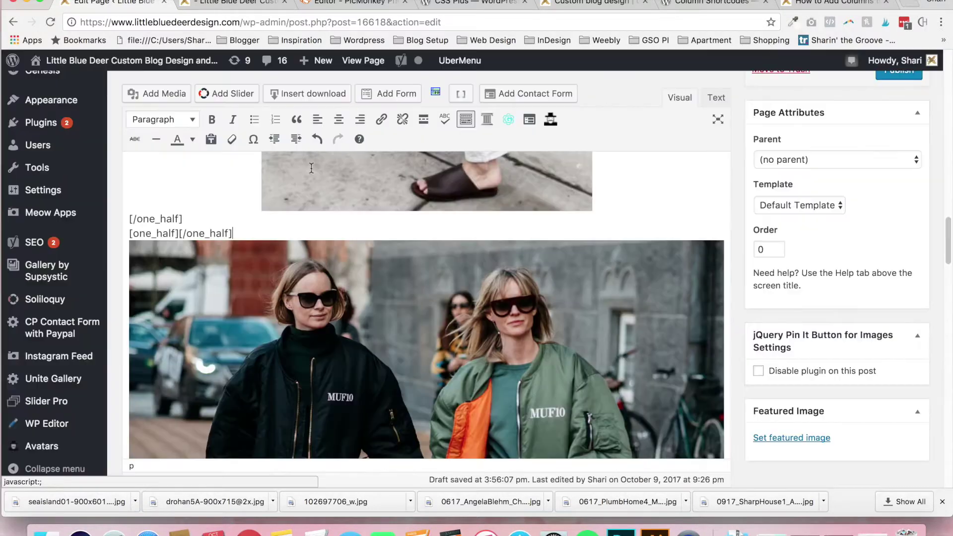
left_click_drag(232, 233, 183, 234)
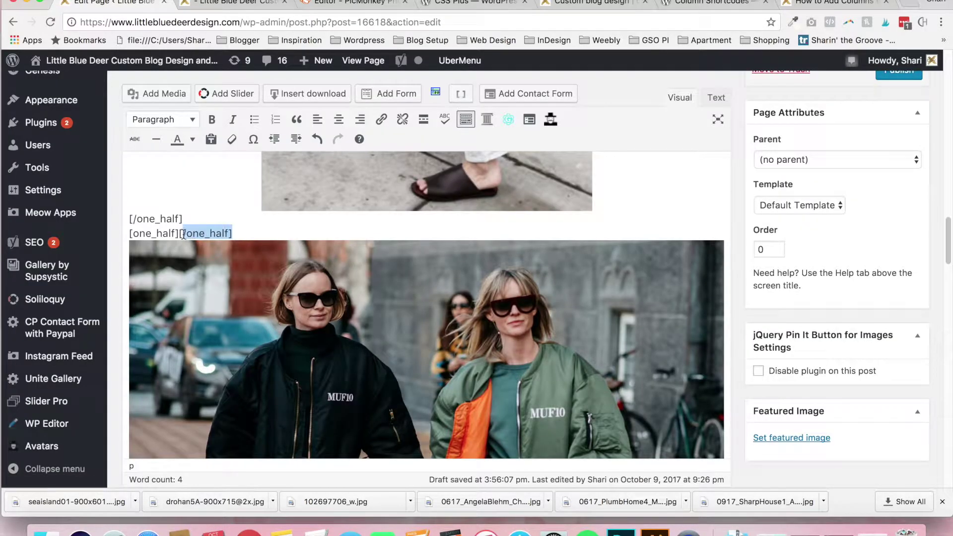
key("super+x")
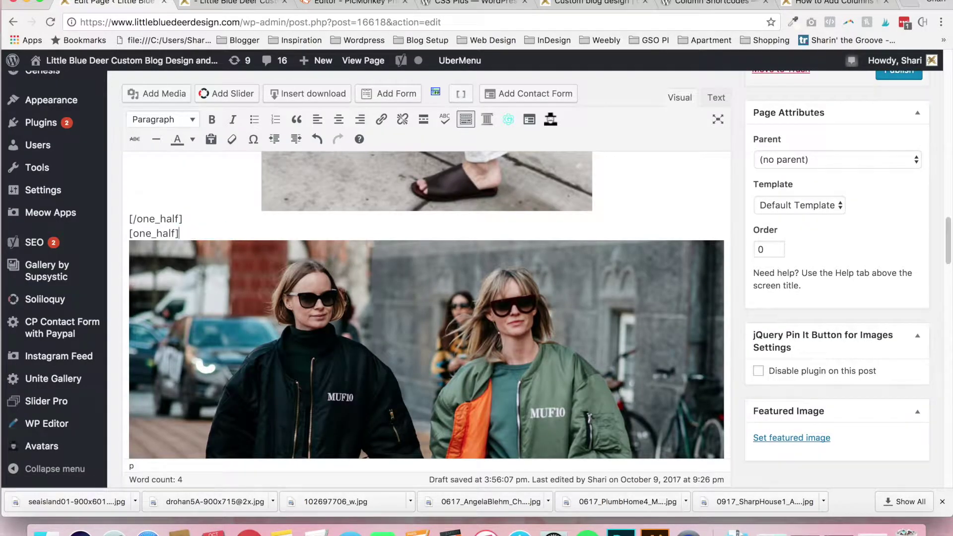
Step: Insert a one_half column with 0 5px 0 5px padding inside it
left_click(462, 94)
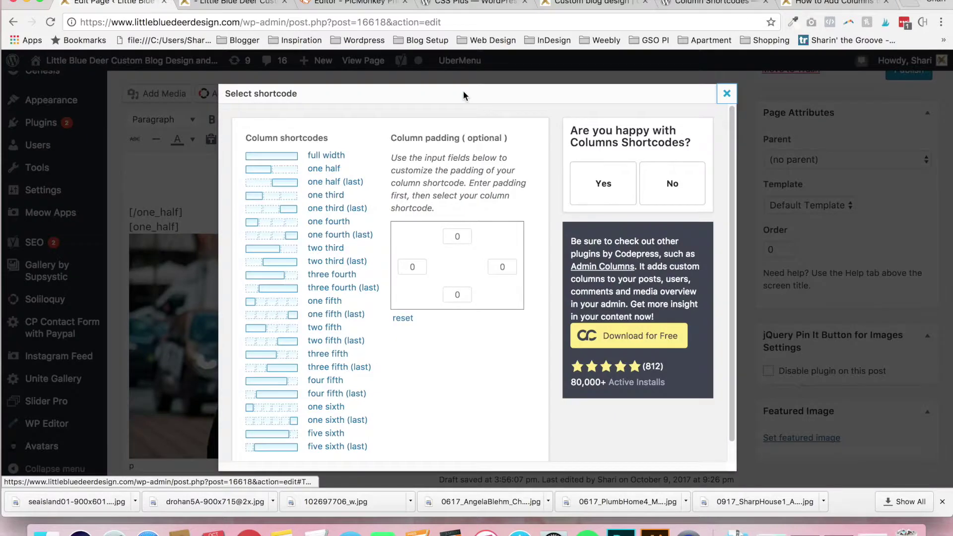
left_click(457, 236)
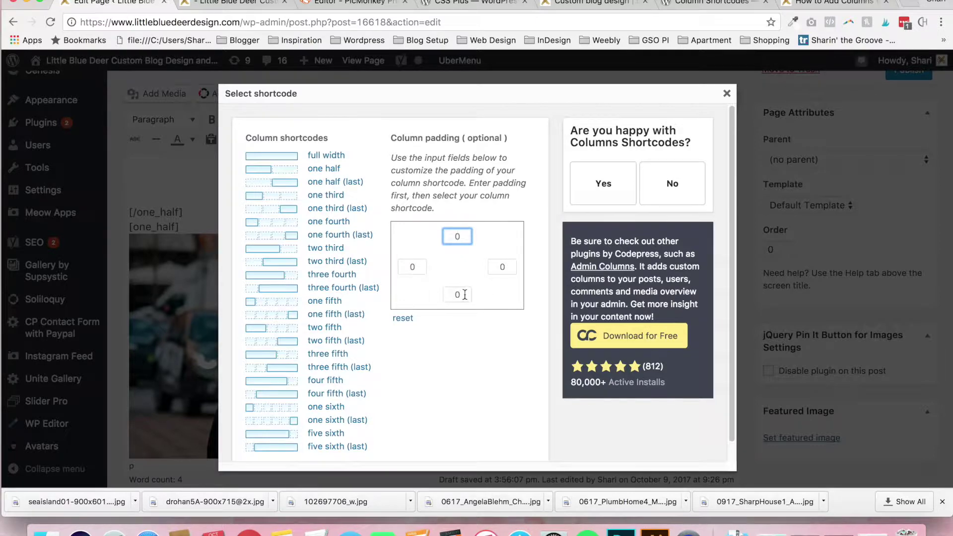
left_click(504, 268)
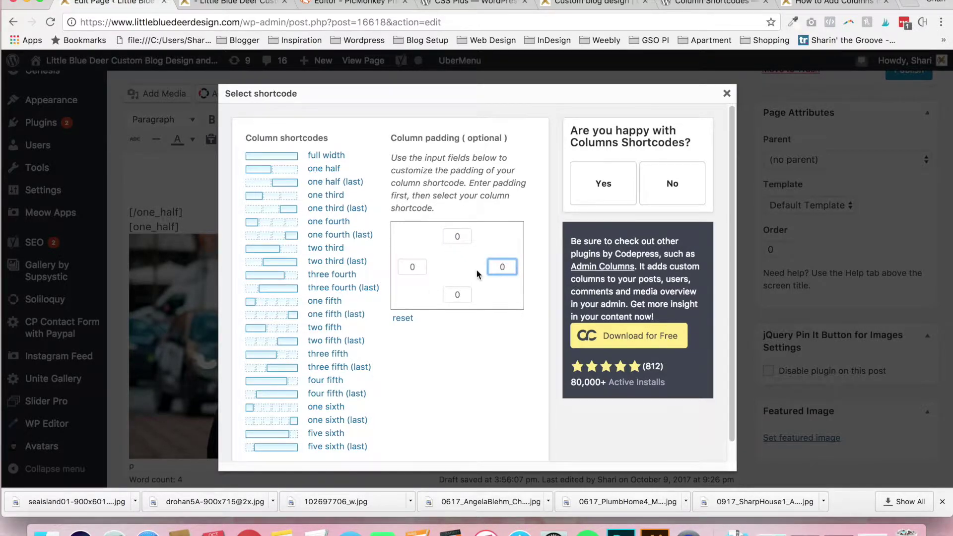
type("5px")
left_click(411, 266)
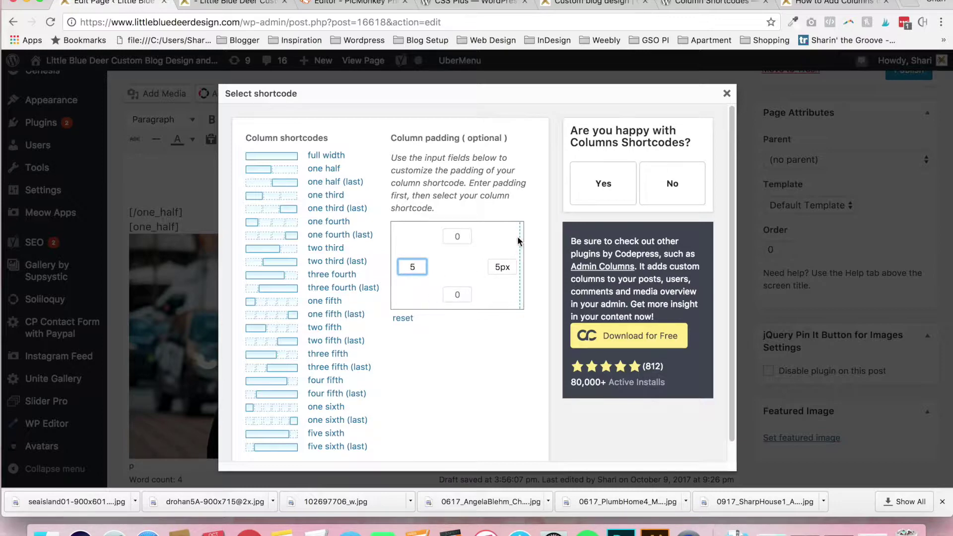
left_click(321, 171)
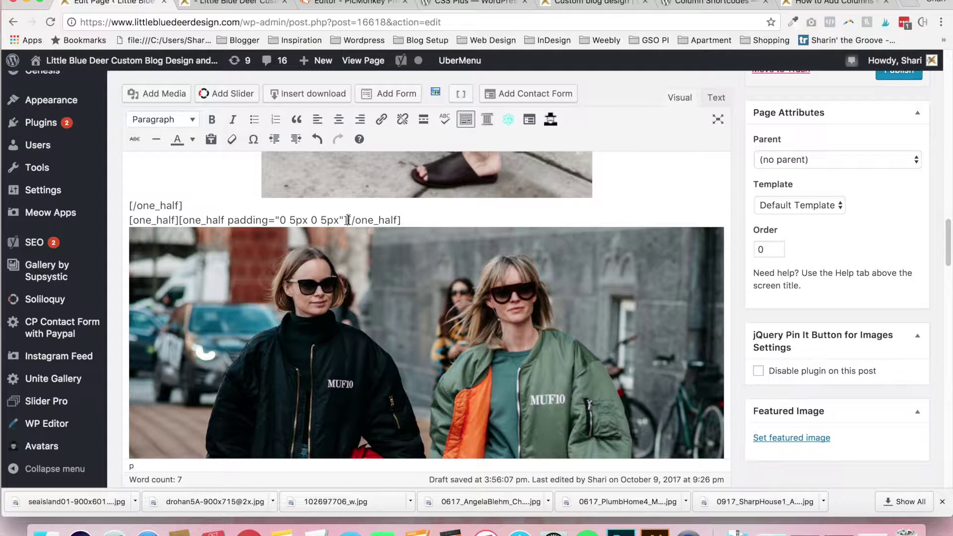
left_click(158, 93)
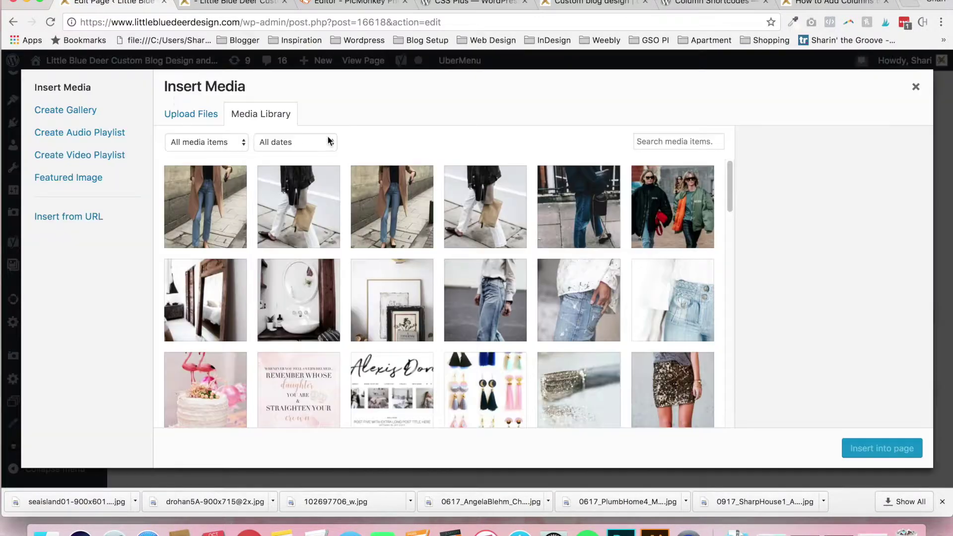
Step: Insert the camel-coat photo into the padded one_half column
left_click(224, 208)
left_click(886, 448)
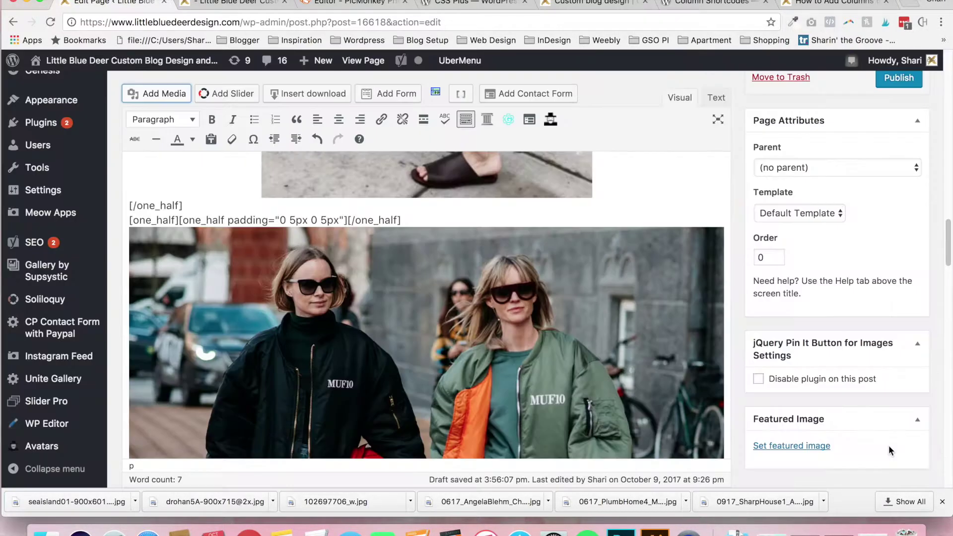
left_click_drag(948, 234, 948, 259)
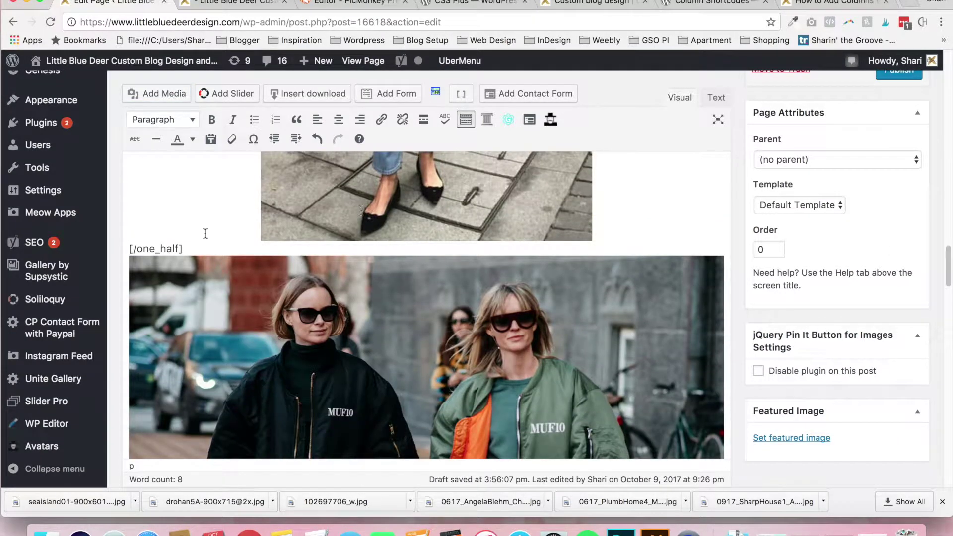
Step: Add another padded one_half column holding the leather-jacket photo, then preview the page
left_click(461, 93)
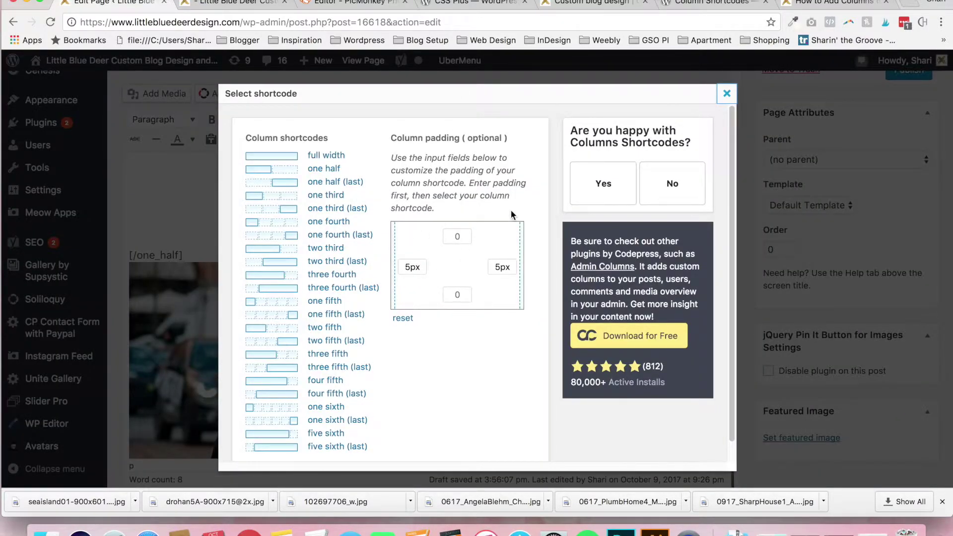
left_click(331, 171)
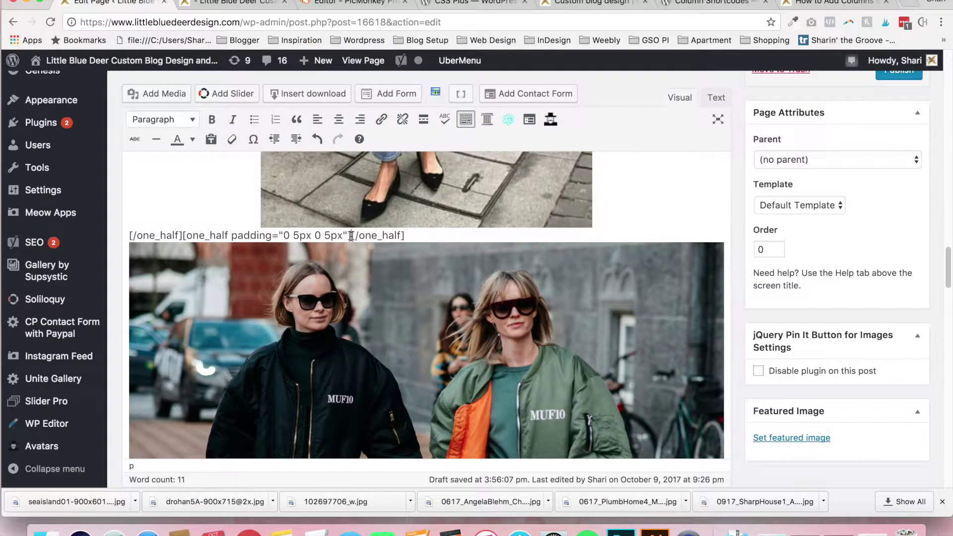
left_click(185, 99)
left_click(311, 225)
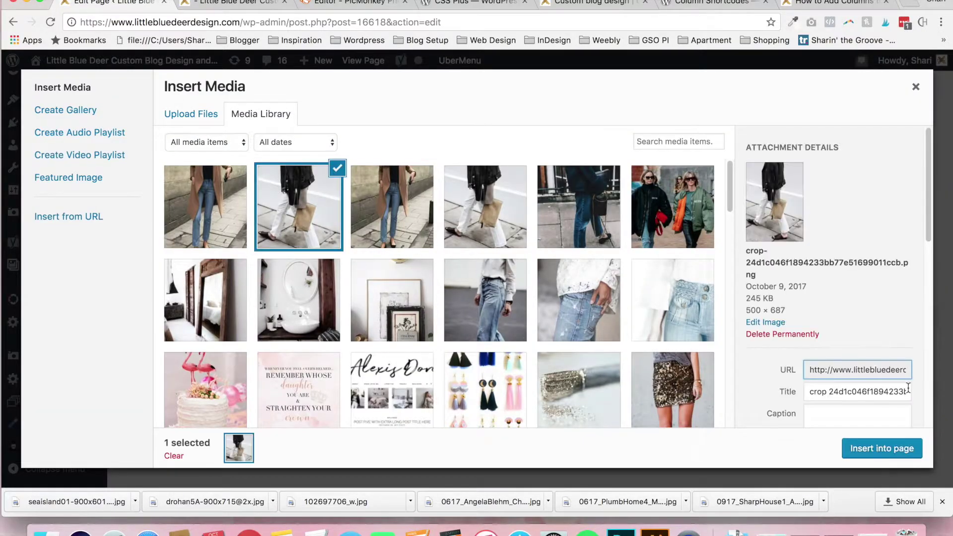
left_click(895, 449)
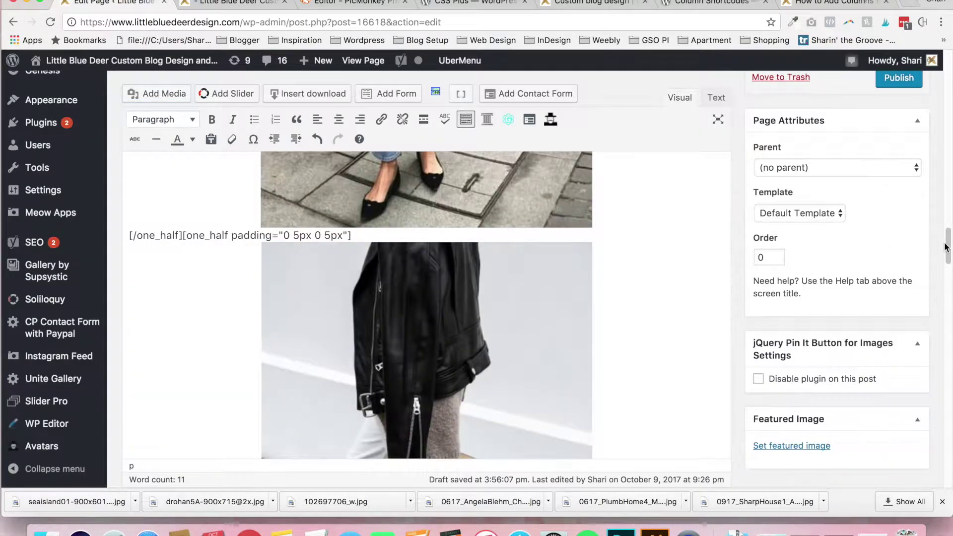
scroll(931, 153, "up", 5)
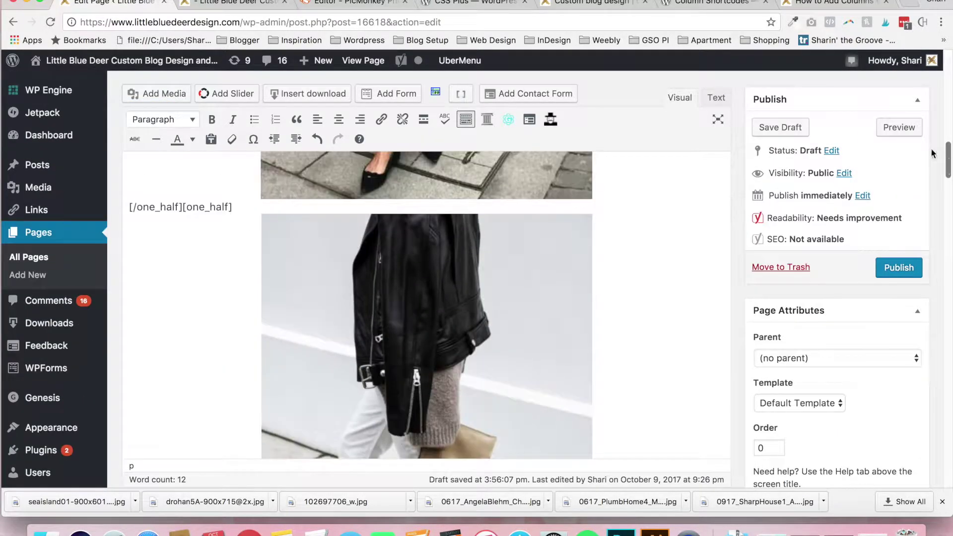
left_click(899, 127)
Step: Scroll the page preview down to the camel-coat and black-jacket photos paired side by side
left_click(238, 2)
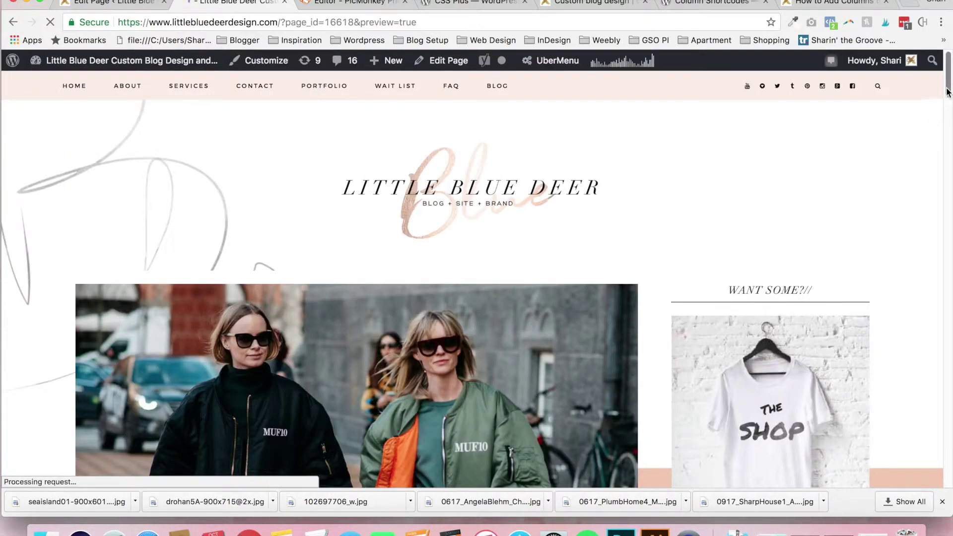
left_click_drag(948, 92, 949, 206)
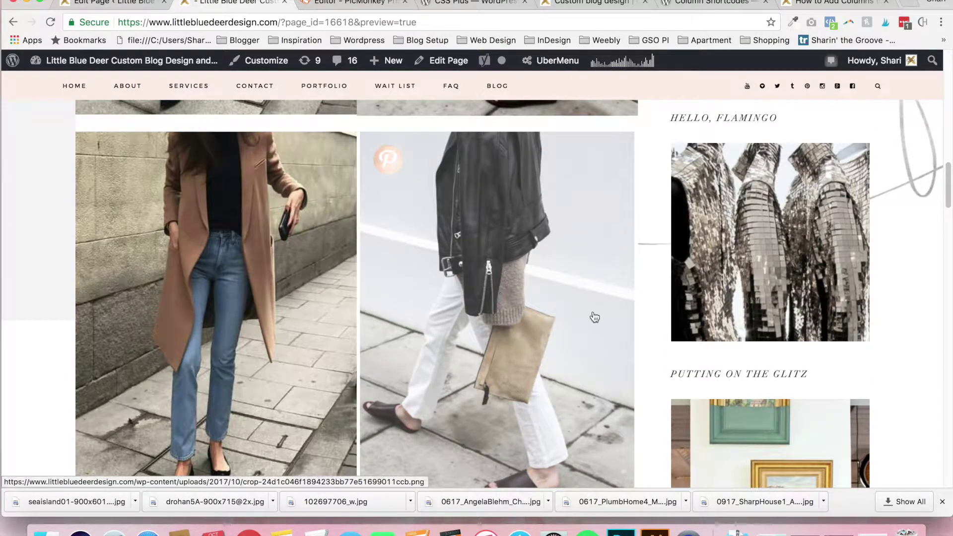
mouse_move(950, 206)
left_mouse_down()
mouse_move(950, 222)
mouse_move(949, 207)
left_mouse_up()
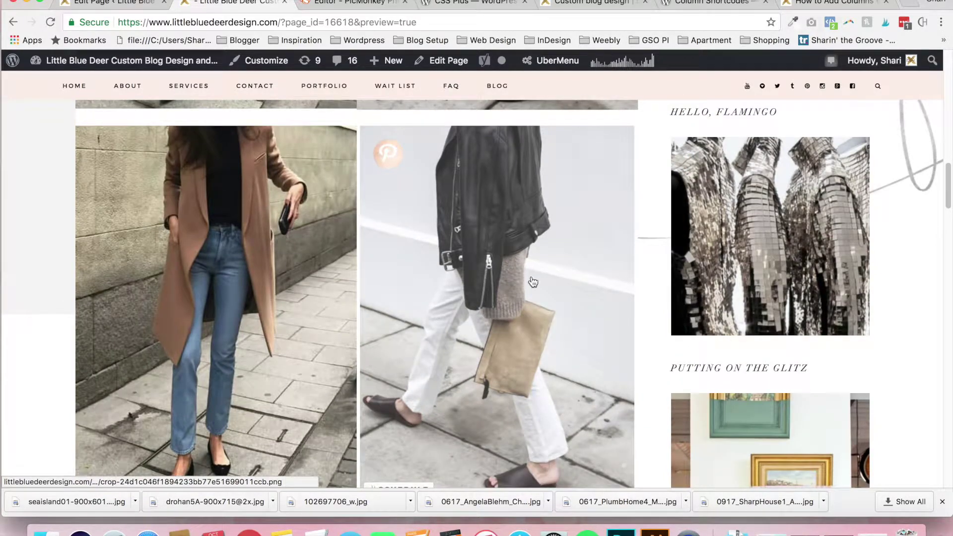
Step: Back in the page editor, change the first column's right padding from 5px to 25px
left_click(128, 2)
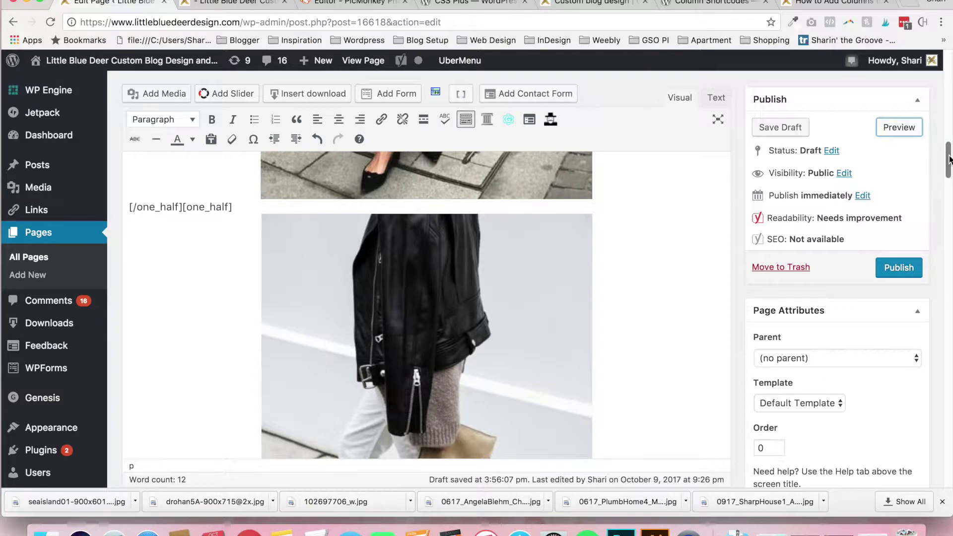
left_click_drag(949, 159, 949, 196)
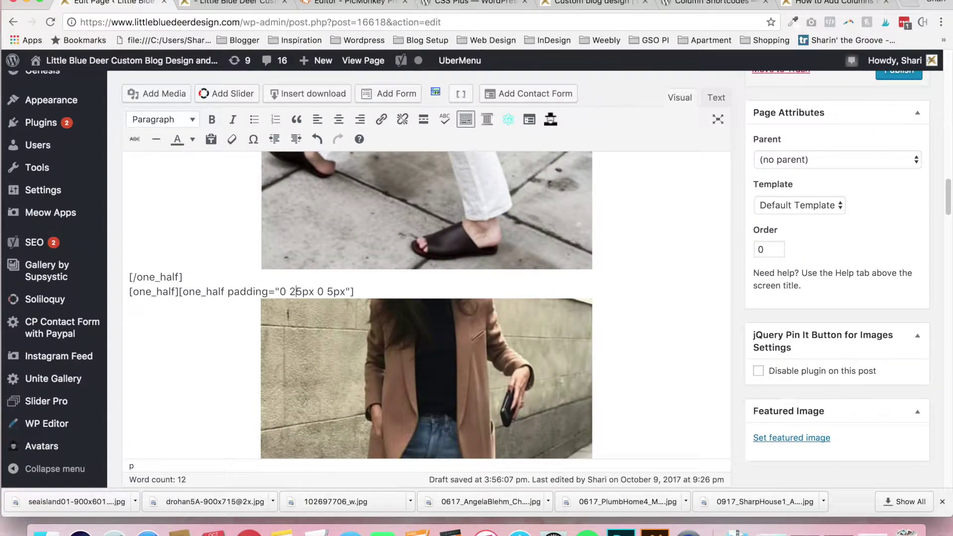
left_click(328, 293)
type("2")
Step: Change both 5px padding values in the second one_half column to 25px
left_click_drag(949, 211, 946, 264)
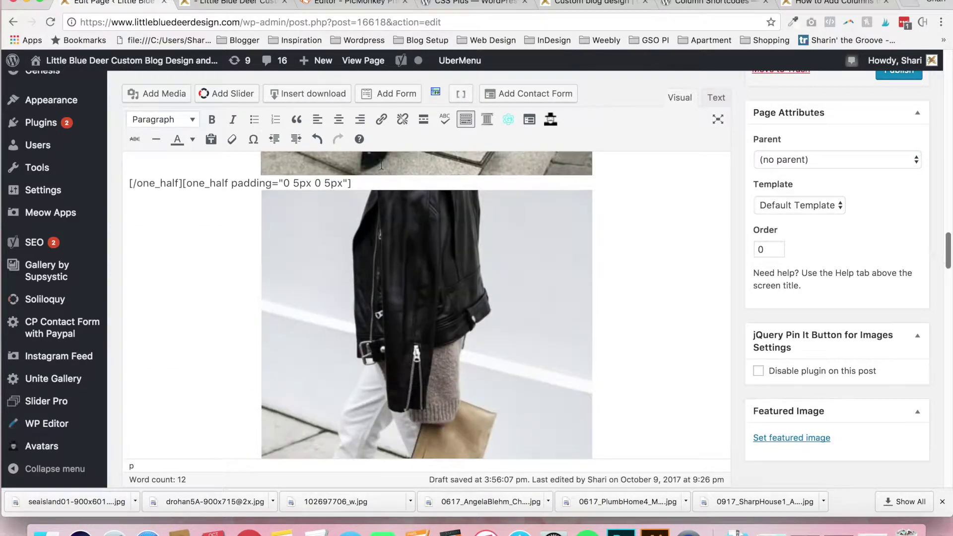
left_click(293, 183)
type("2")
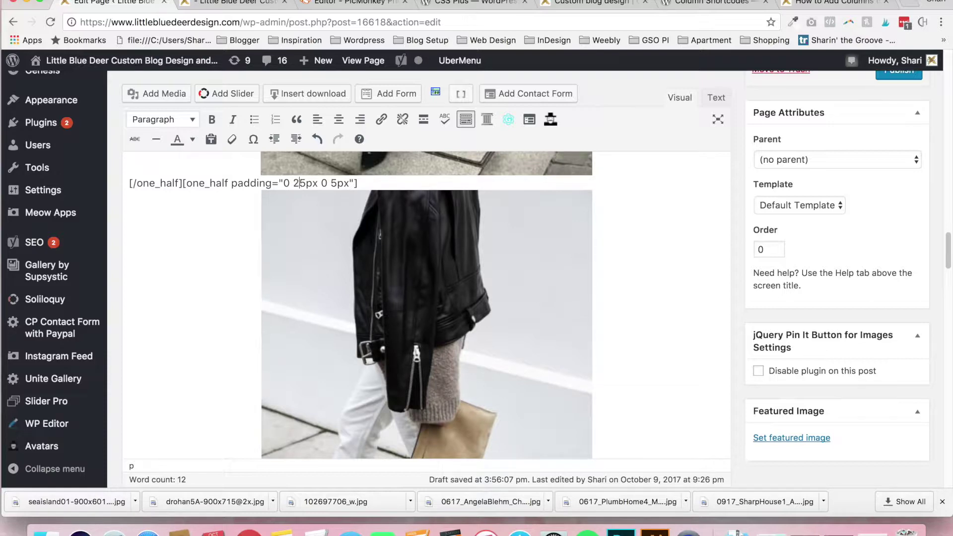
left_click(331, 184)
type("2")
left_click_drag(950, 242, 949, 183)
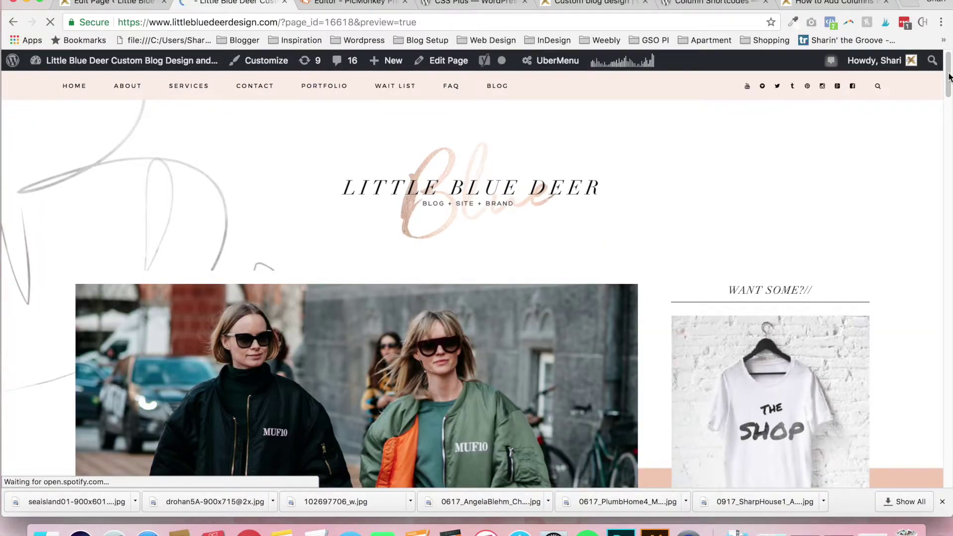
Step: Scroll the preview to check the 25px column spacing, then return to the editor
left_click_drag(949, 77, 950, 171)
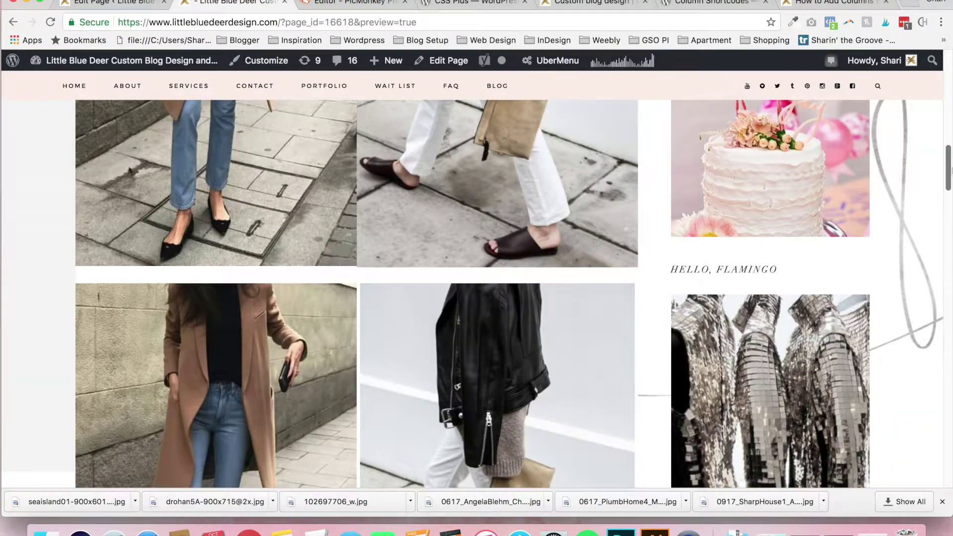
left_click(101, 4)
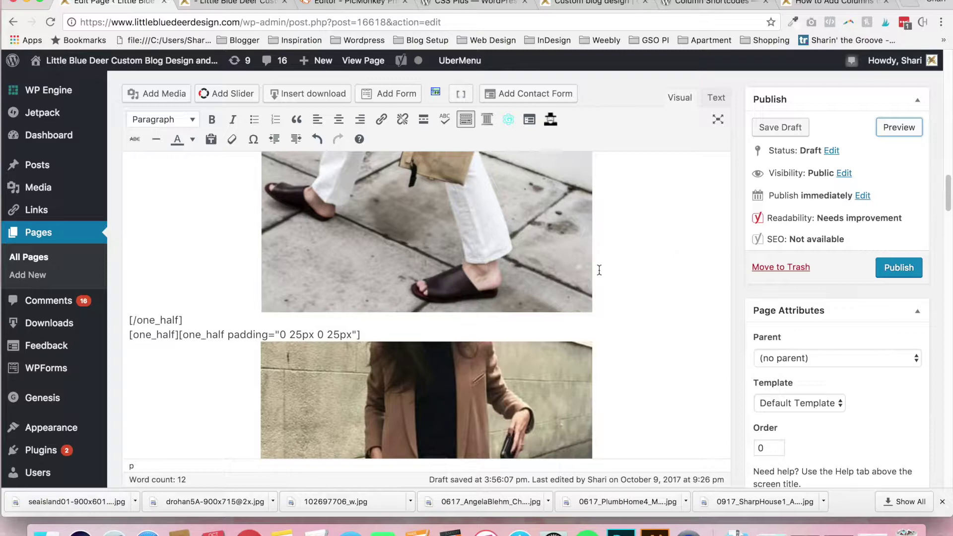
left_click(233, 4)
Step: Give the black-jacket photo the image CSS class 'whitepants' and update its details
left_click_drag(948, 180, 942, 85)
left_click(121, 4)
left_click_drag(947, 201, 944, 171)
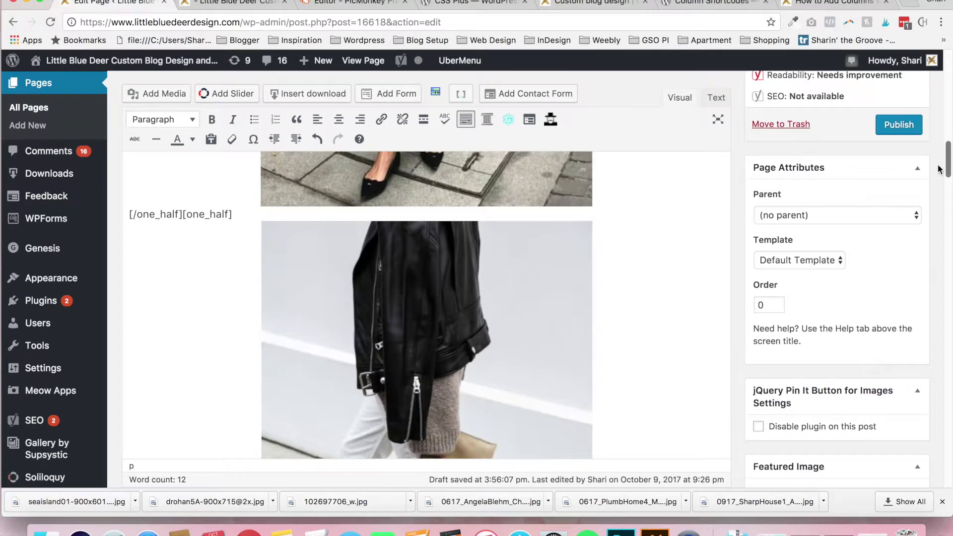
left_click(471, 315)
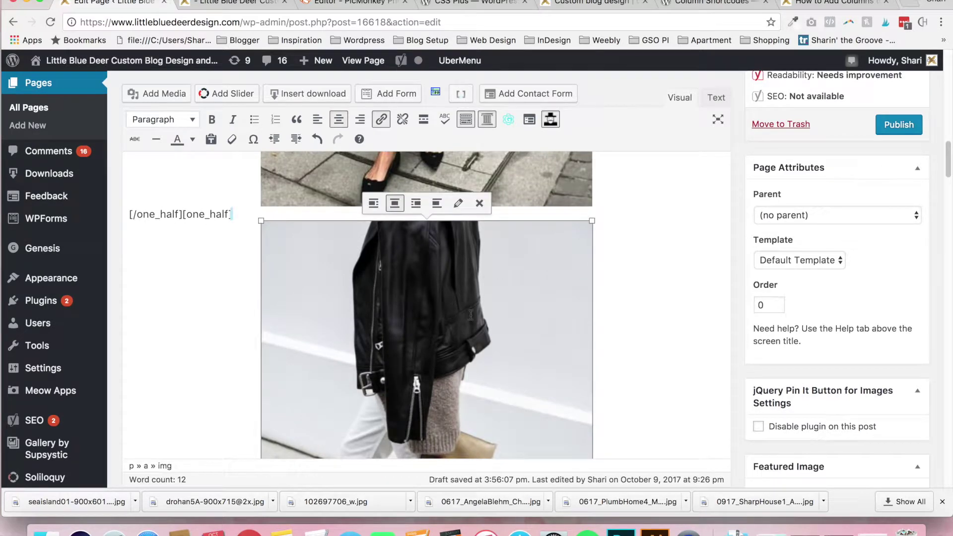
left_click(458, 204)
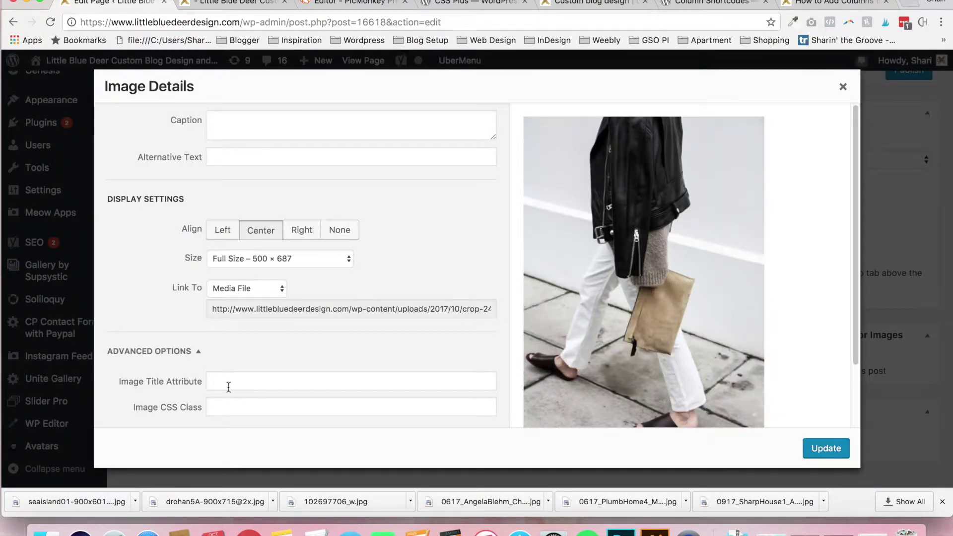
left_click(302, 408)
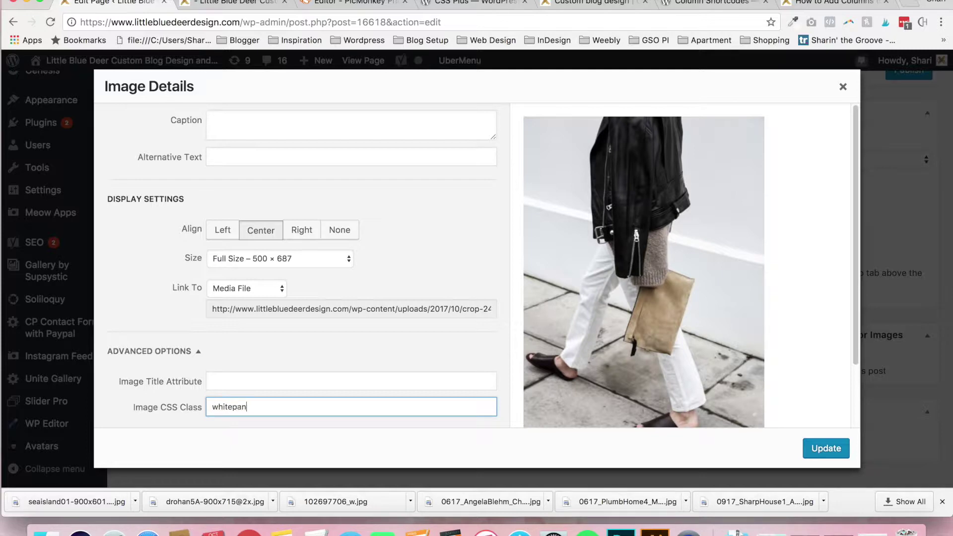
left_click(835, 450)
Step: Write '.whitepants { margin-bottom: 30px; }' in the page's CSS Editor and preview the page
scroll(385, 272, "down", 10)
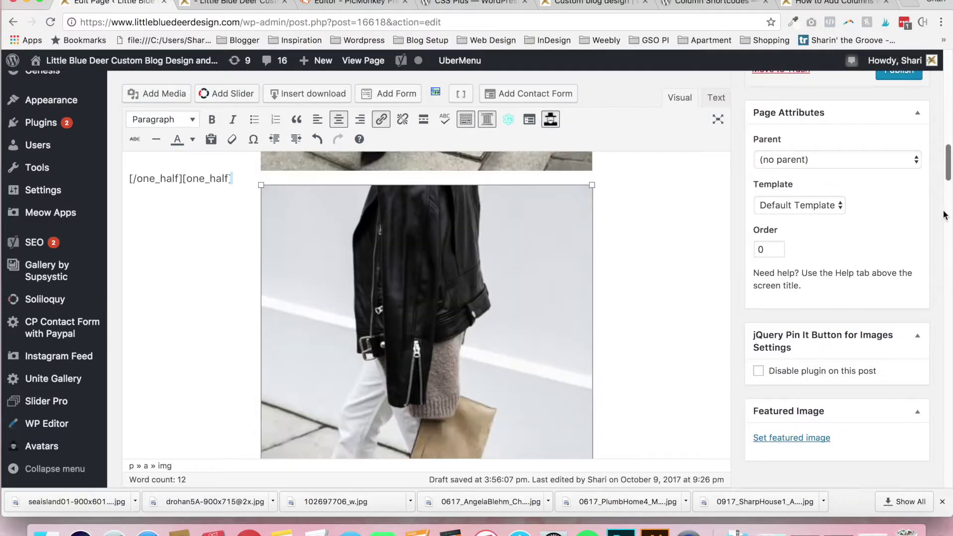
left_click(255, 223)
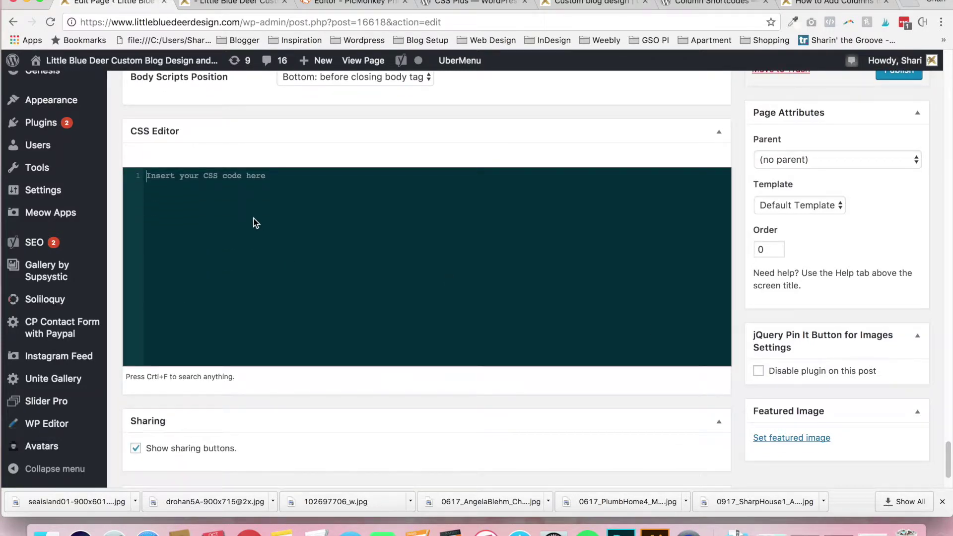
type(".whitepants {")
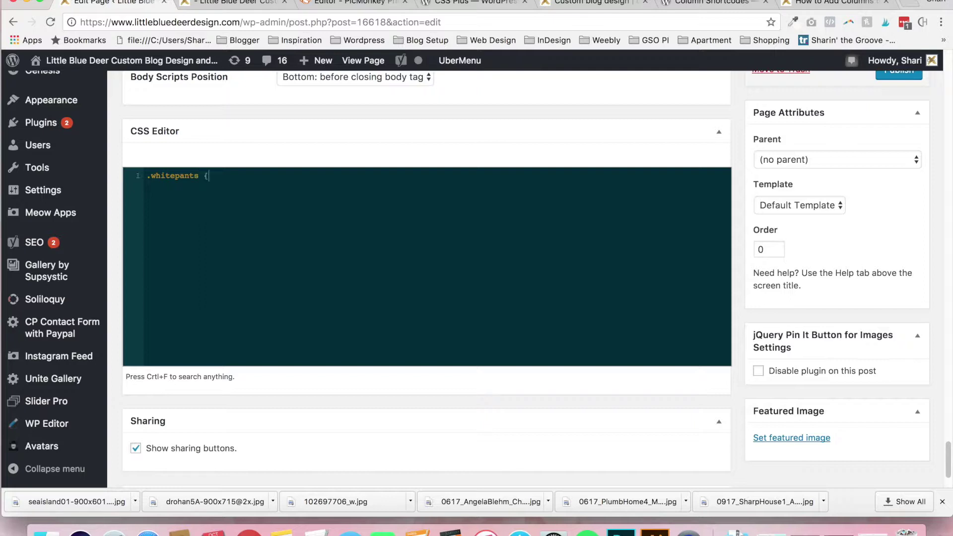
type("gin-bottom: 30px;")
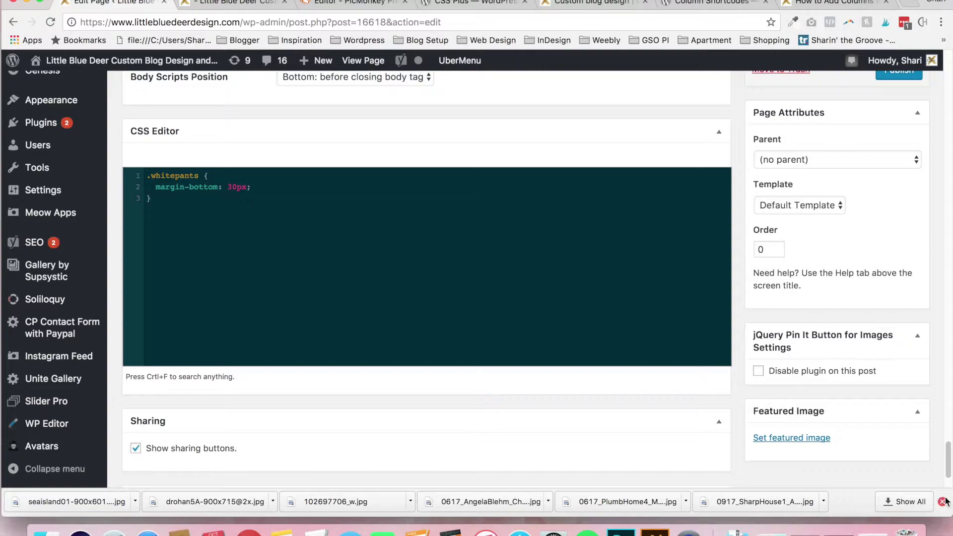
left_click_drag(948, 457, 949, 172)
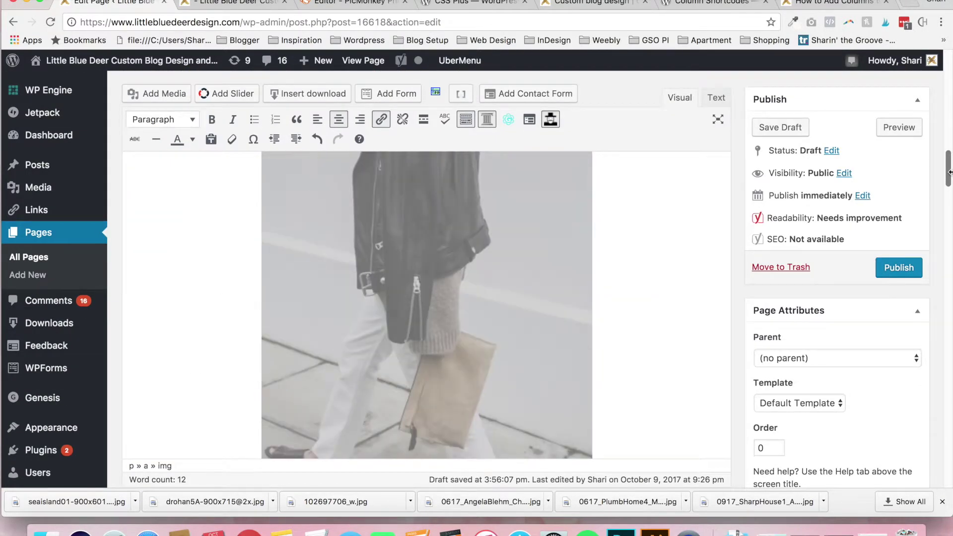
left_click(900, 126)
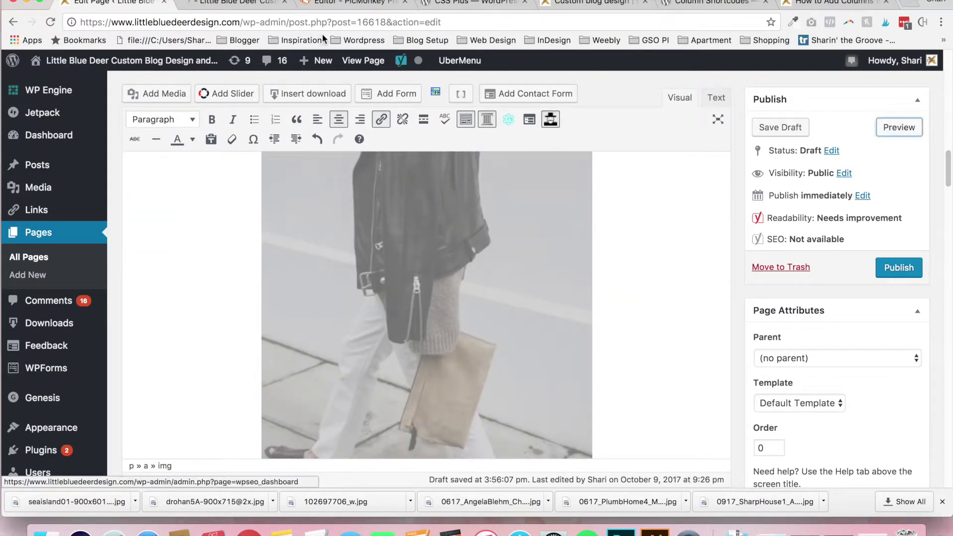
Step: Scroll through the preview of the whitepants-styled photo pair, then go back to editing
left_click(251, 3)
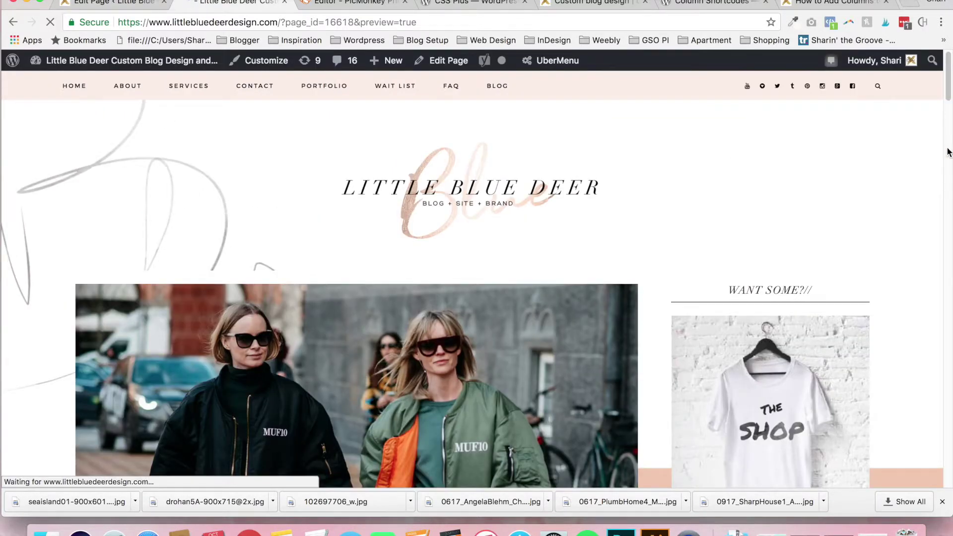
left_click_drag(948, 82, 946, 200)
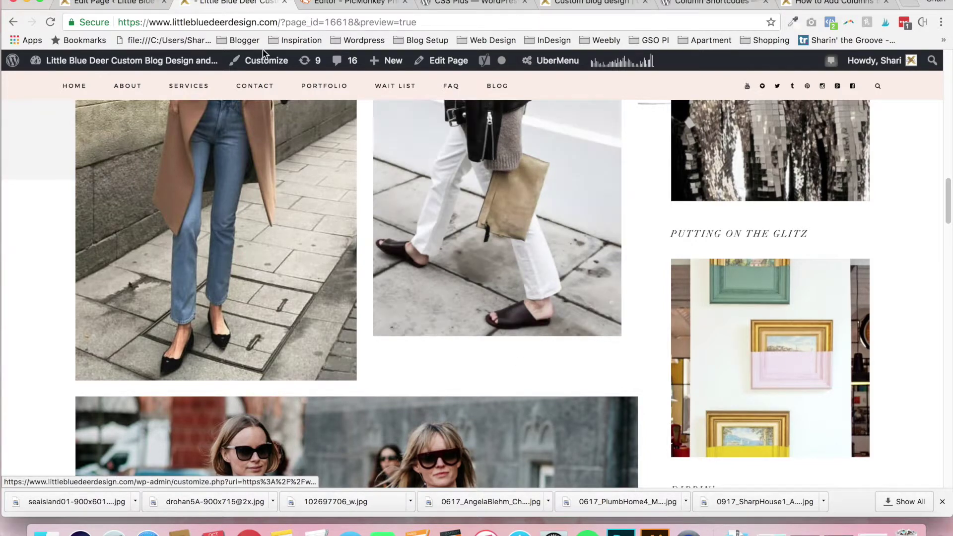
left_click(447, 60)
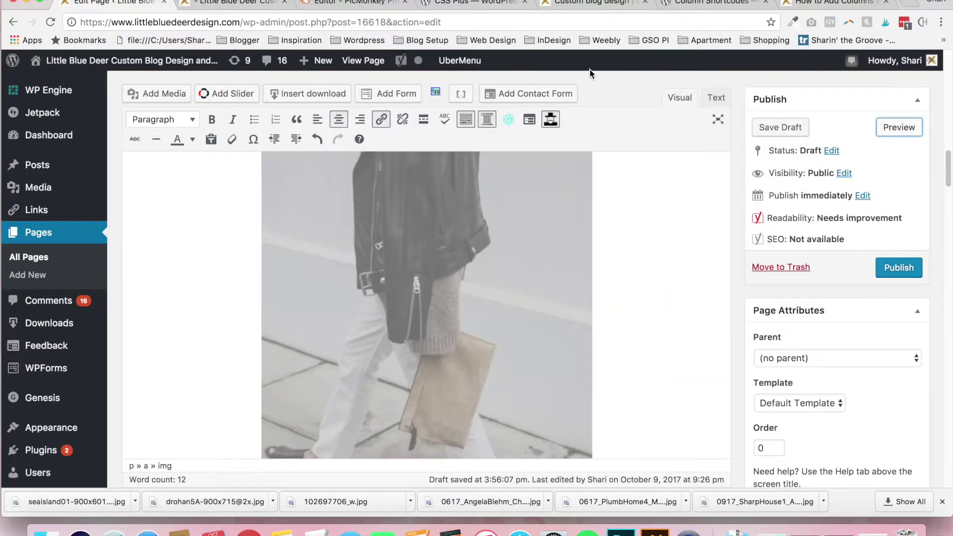
Step: Review Step 6 of the adding-columns tutorial, then return to the page editor
left_click(792, 6)
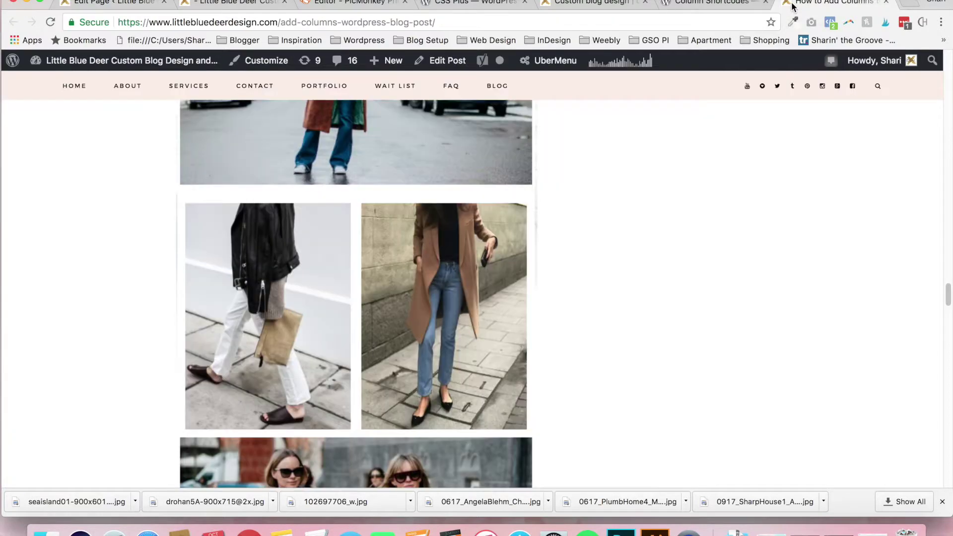
left_click_drag(947, 303, 948, 252)
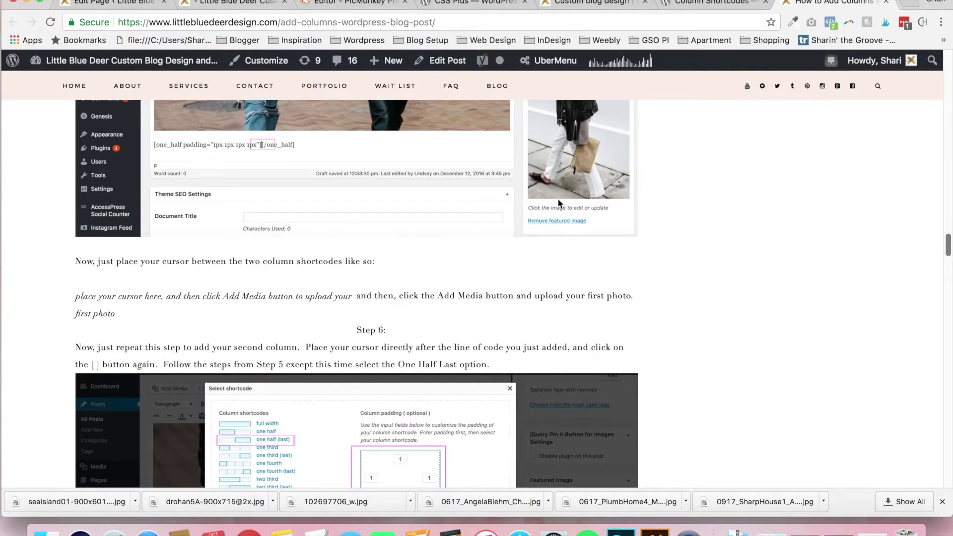
left_click(124, 5)
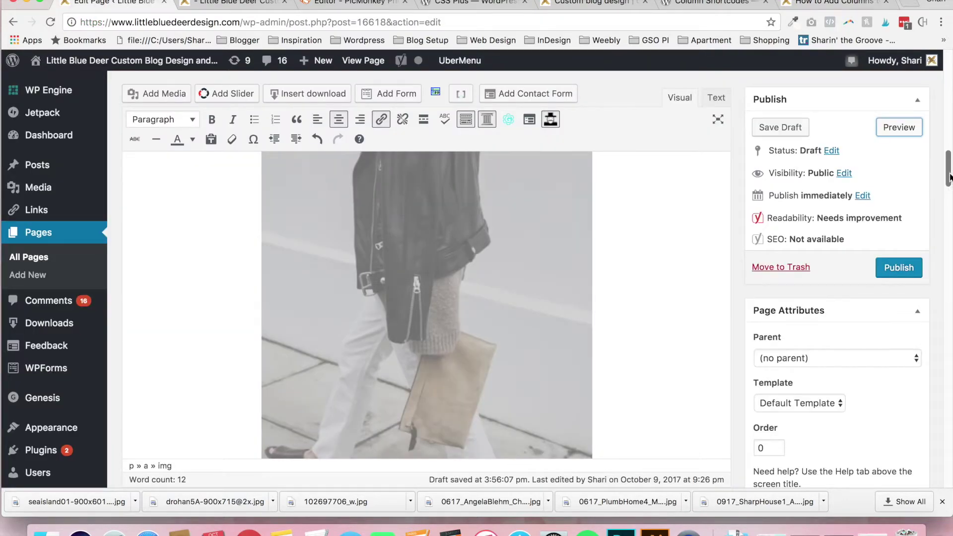
Step: Switch the page layout from content-with-sidebar to the third, full-width no-sidebar thumbnail
left_click_drag(949, 181, 950, 331)
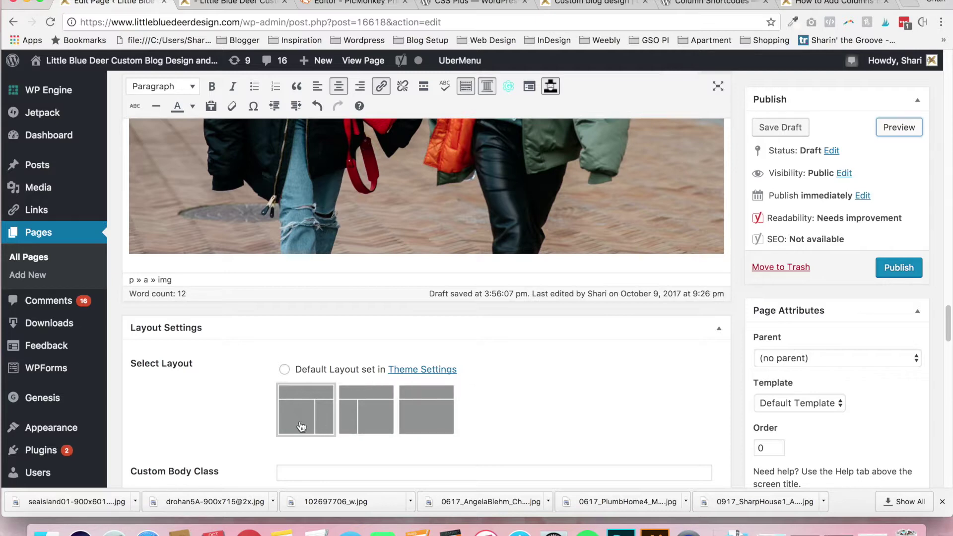
left_click(248, 7)
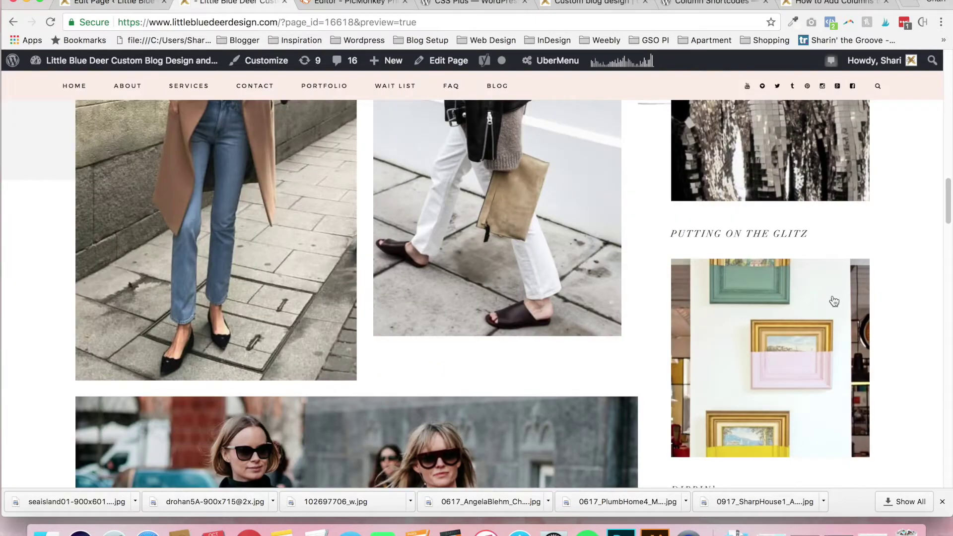
left_click(111, 4)
left_click(434, 419)
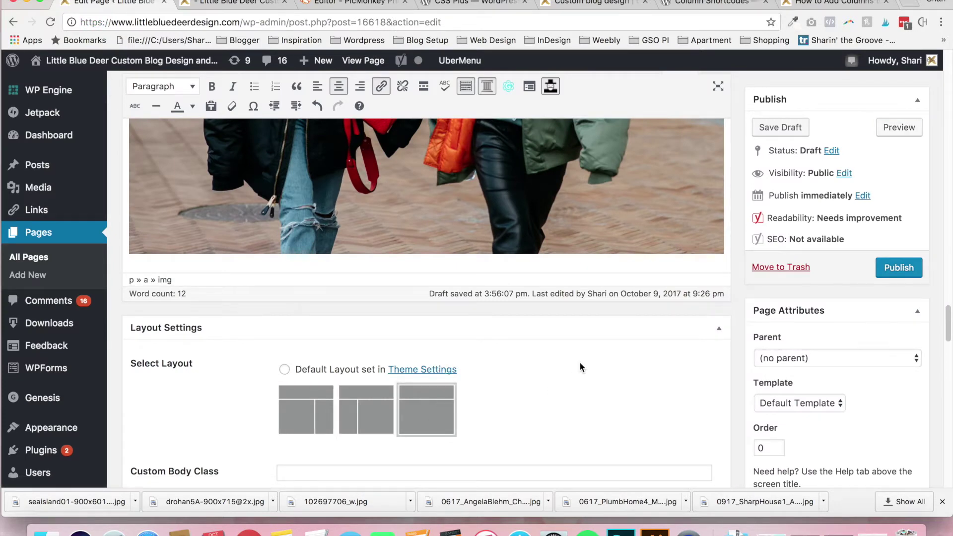
Step: Preview the full-width page, scroll through the photo rows, then return to the editor
left_click(898, 128)
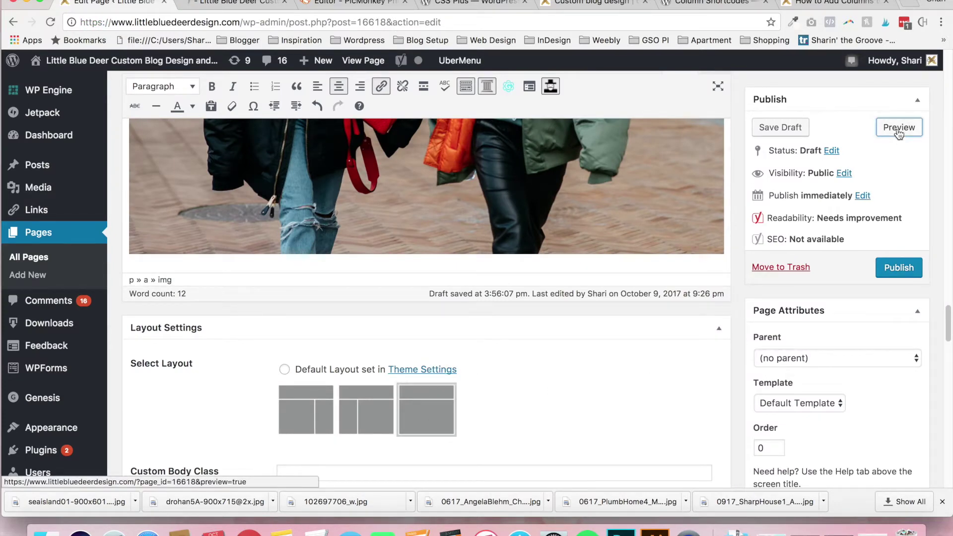
left_click(253, 4)
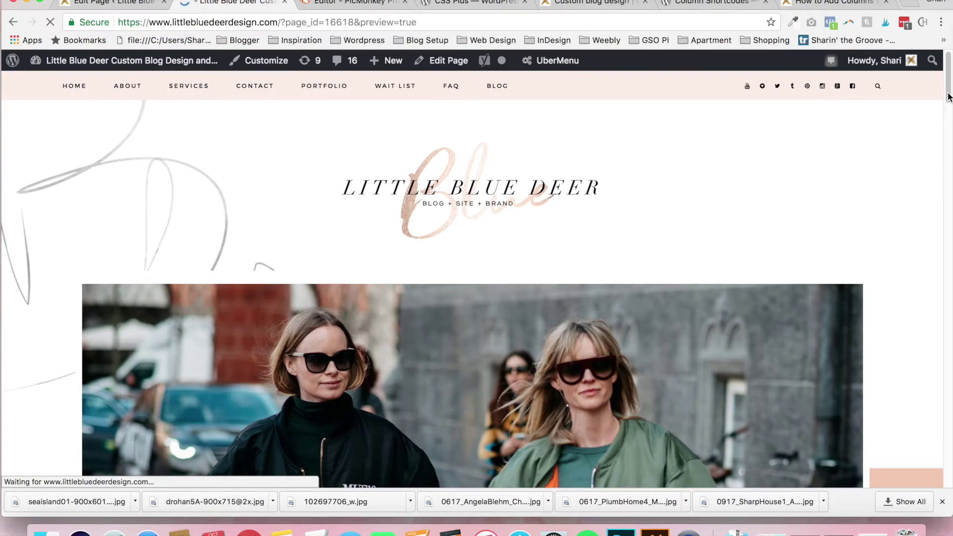
left_click_drag(948, 99, 949, 313)
scroll(949, 313, "down", 15)
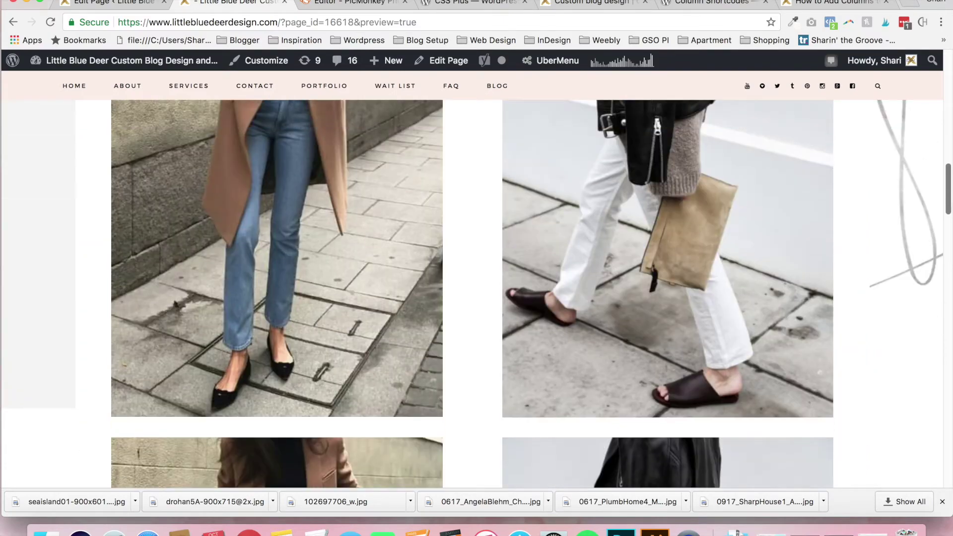
scroll(949, 281, "down", 5)
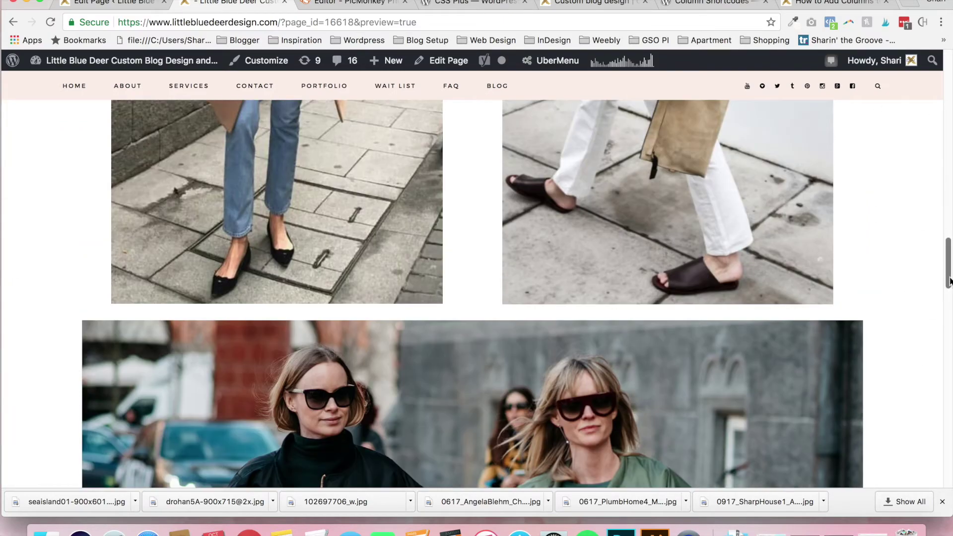
scroll(949, 281, "up", 10)
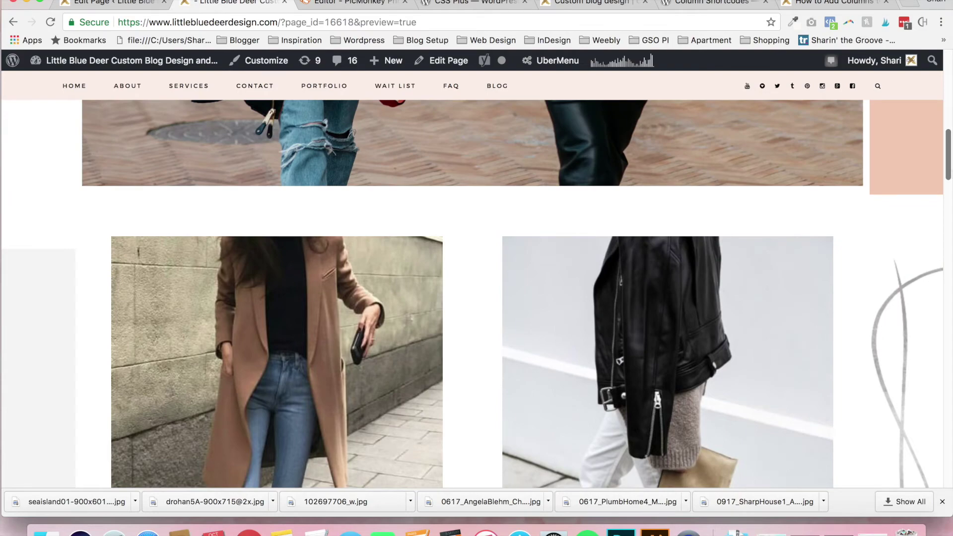
scroll(949, 149, "up", 10)
left_click_drag(951, 106, 951, 181)
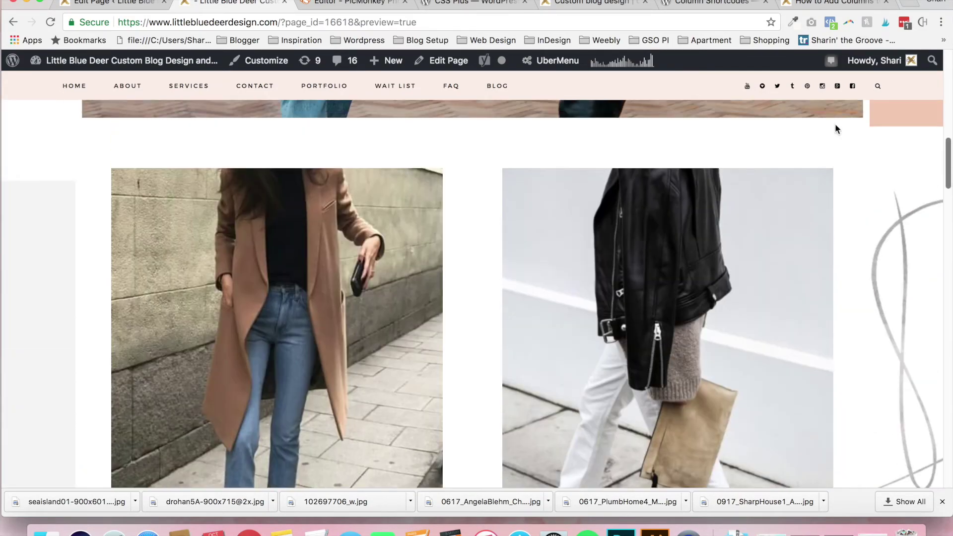
left_click(141, 6)
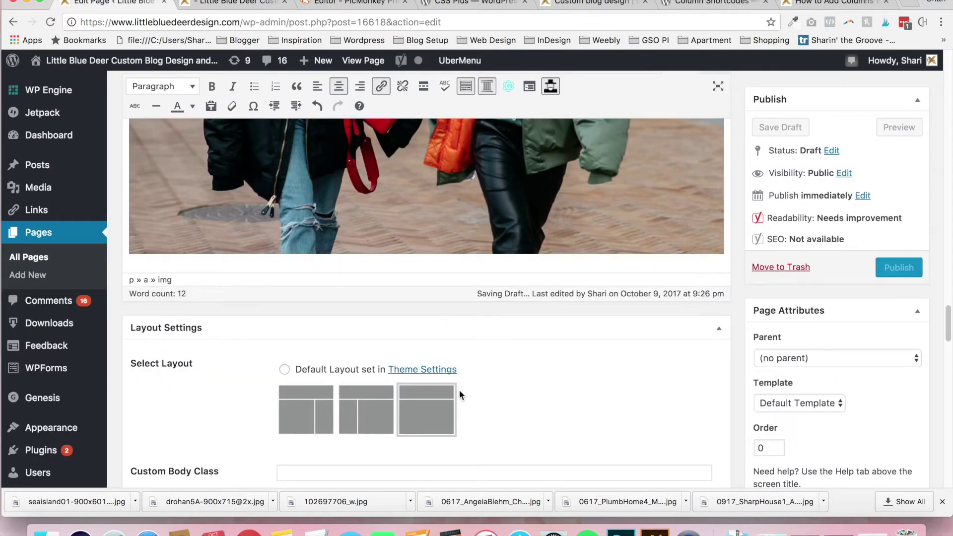